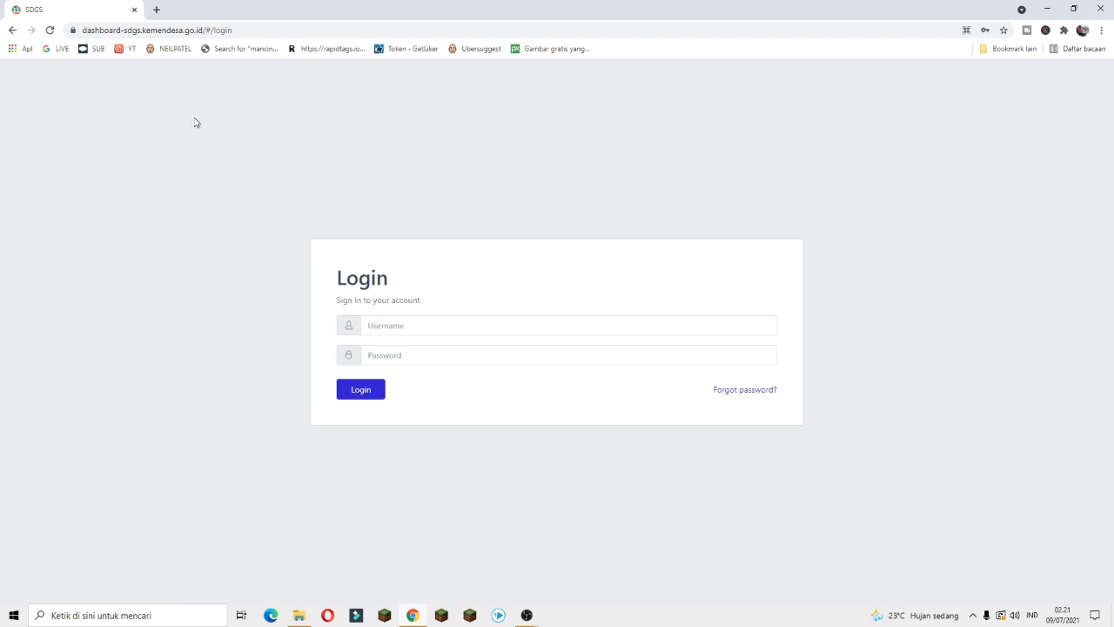
left_click(243, 32)
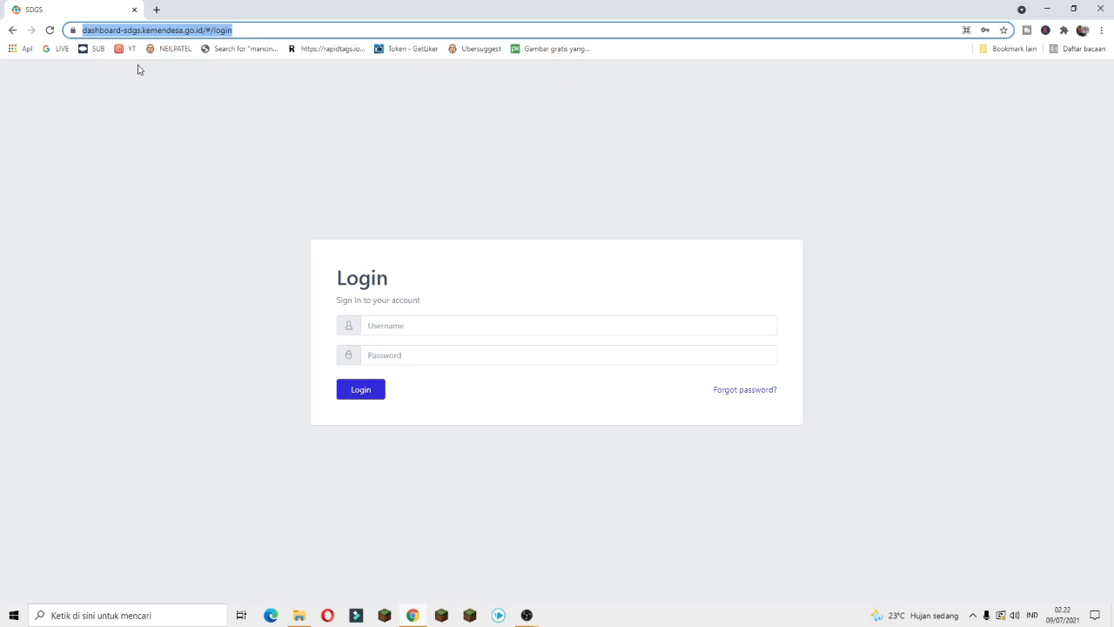
left_click(216, 127)
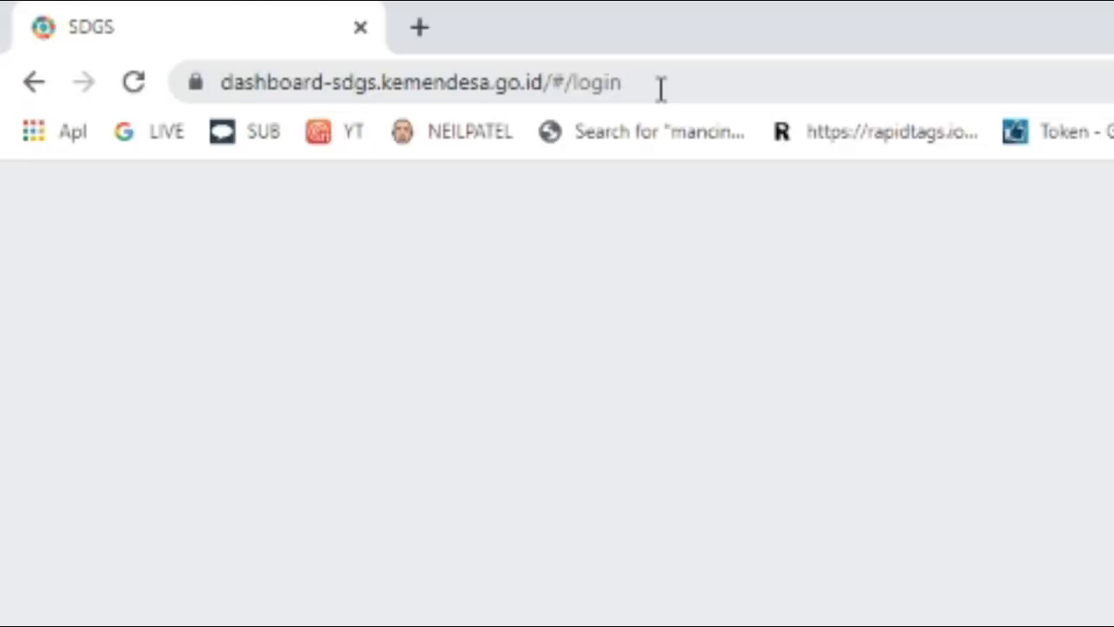
left_click(661, 88)
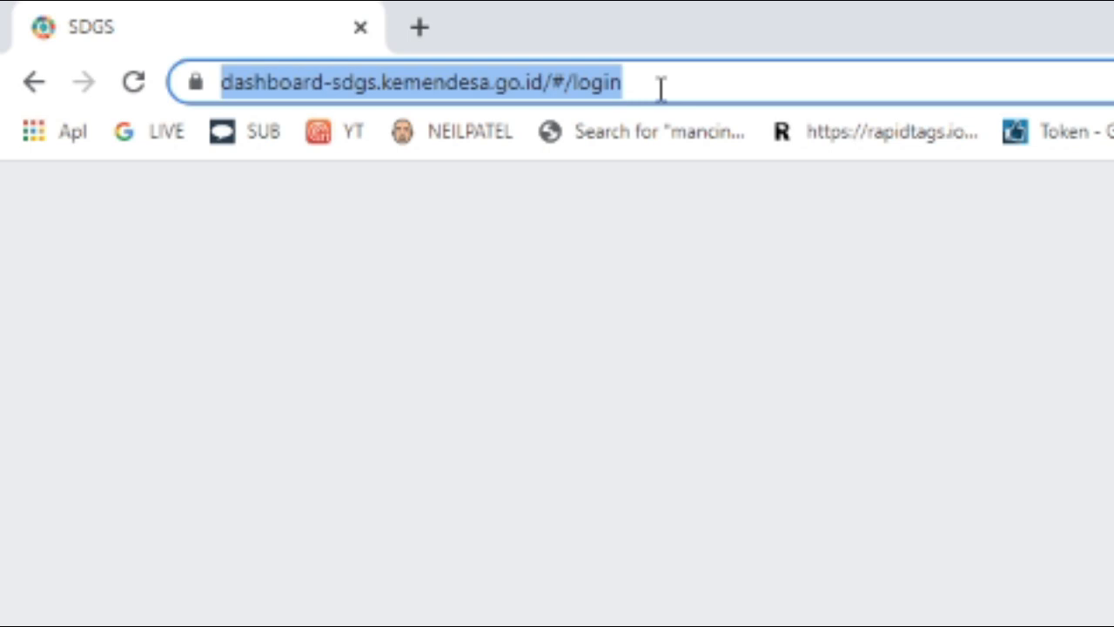
left_click(661, 88)
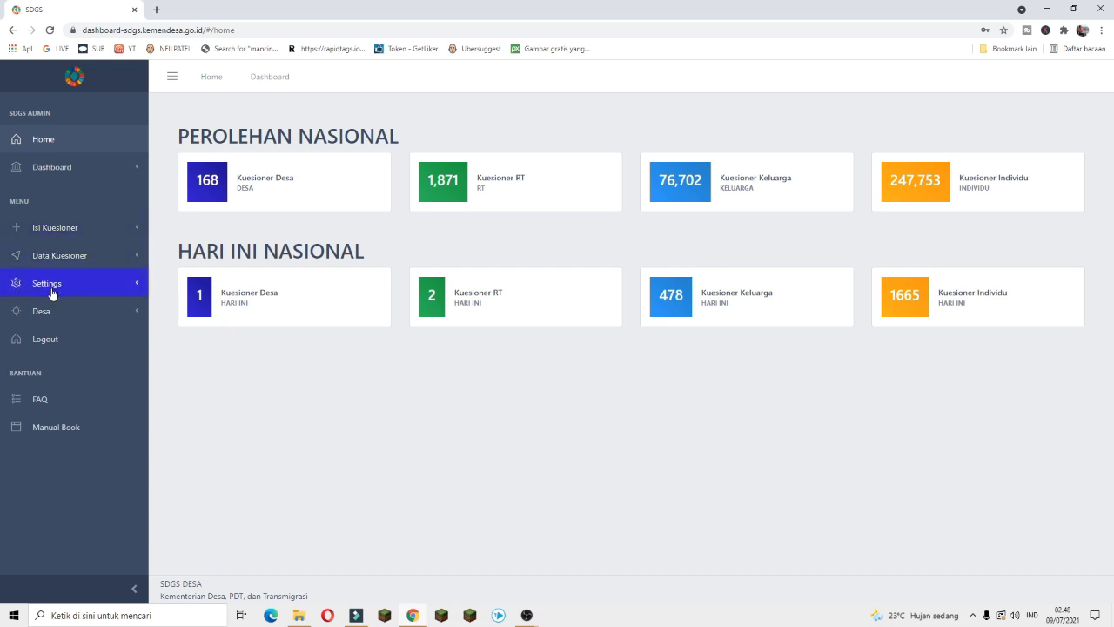
Open a new Kuesioner Individu form
left_click(102, 235)
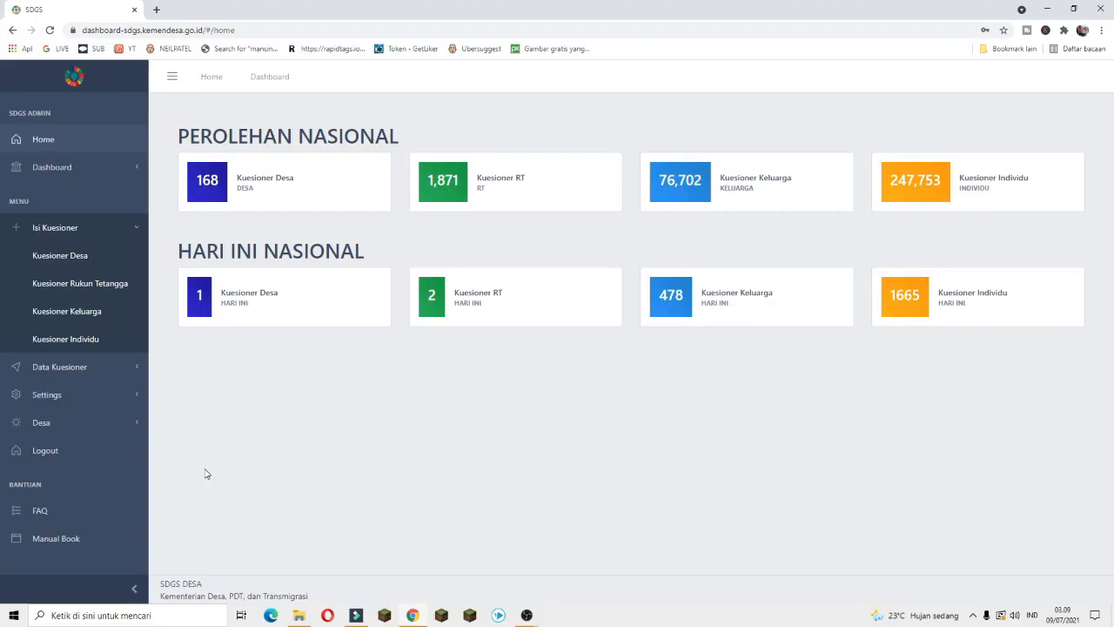
left_click(81, 341)
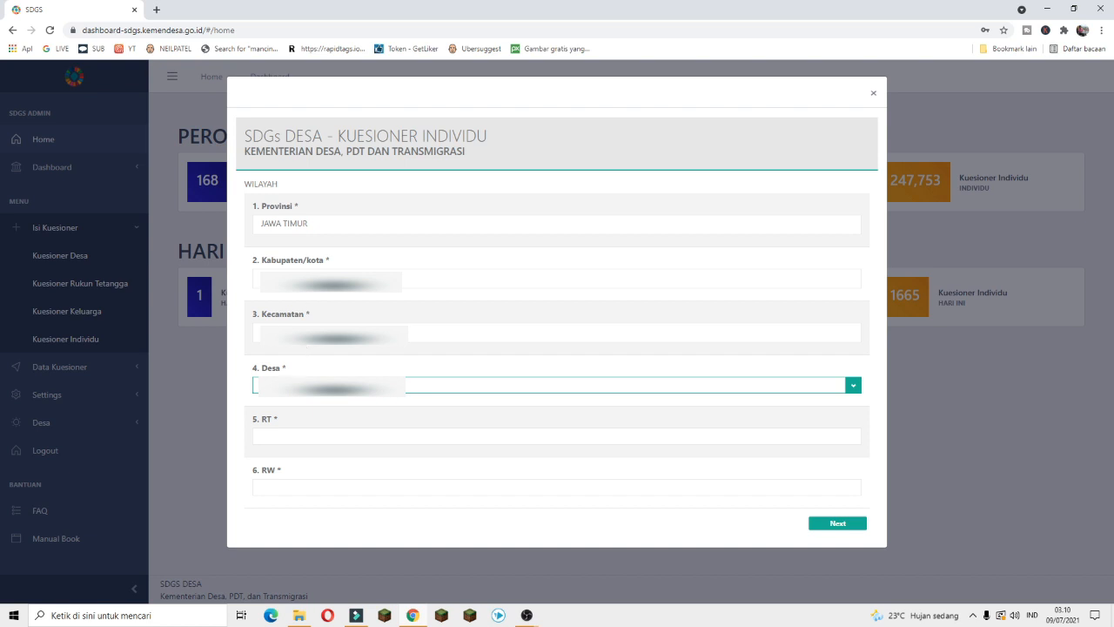
Fill in the Wilayah section with RT 002 and RW 011 and continue to the Individu section
left_click(234, 394)
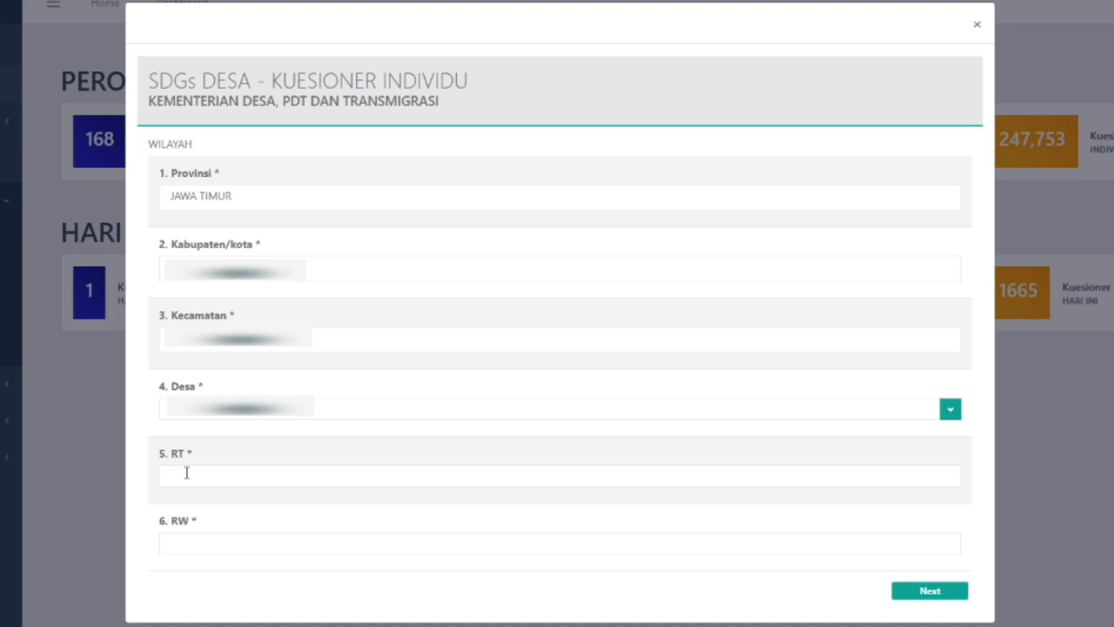
left_click(186, 473)
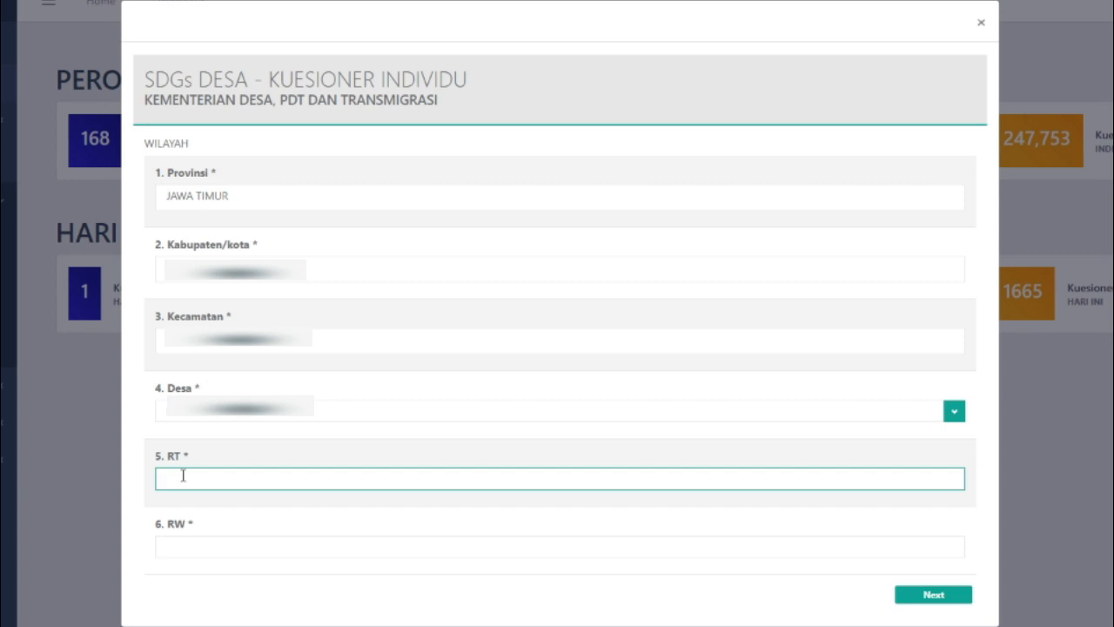
type("002")
left_click(183, 546)
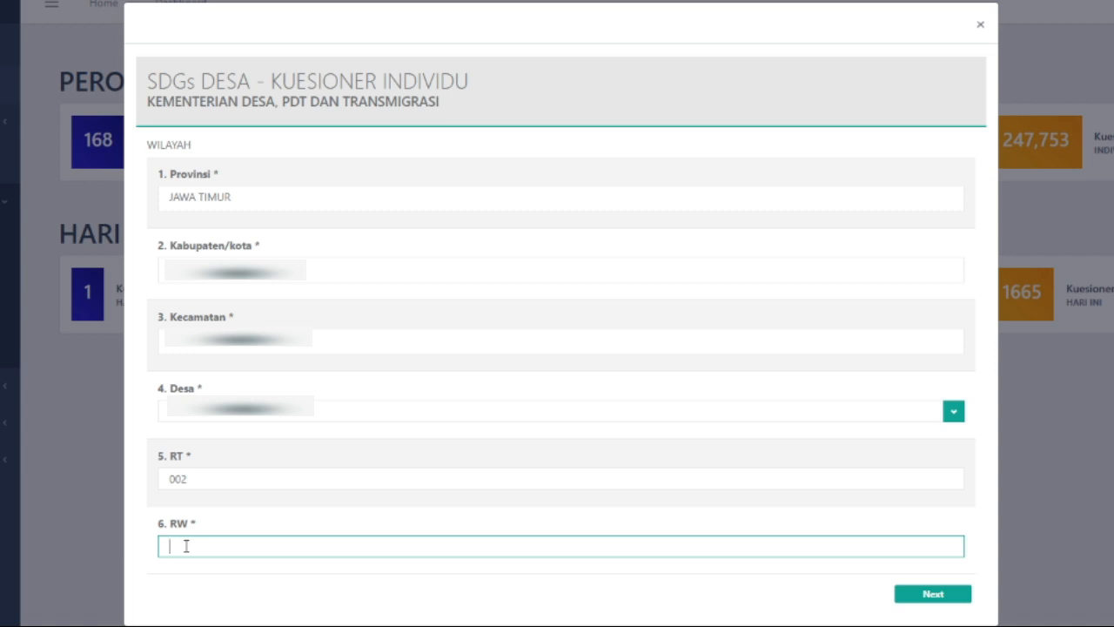
type("011")
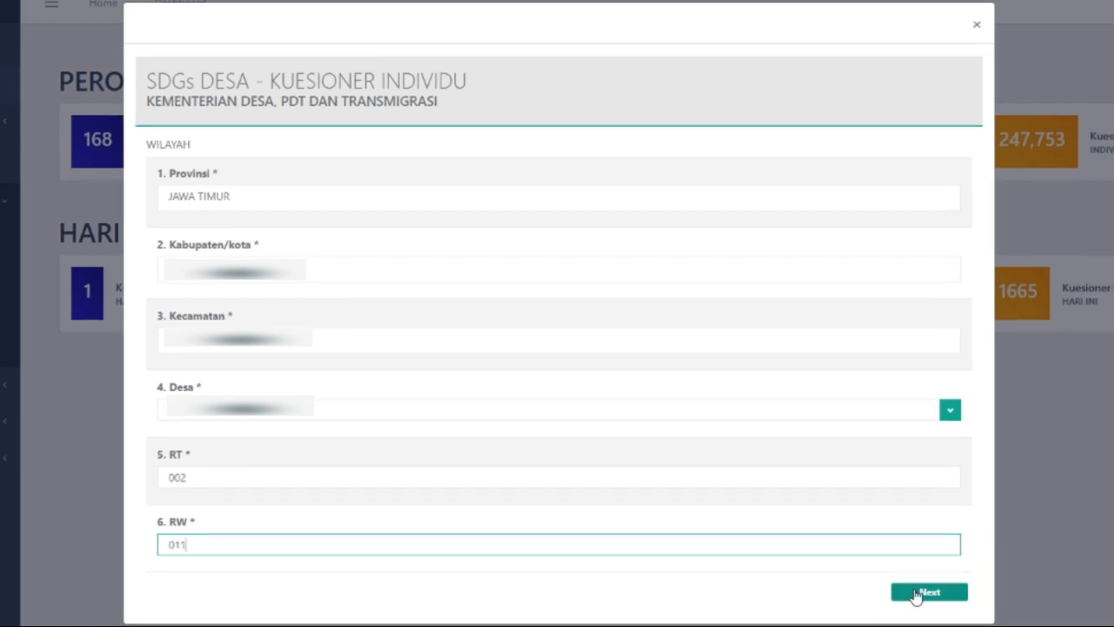
left_click(916, 595)
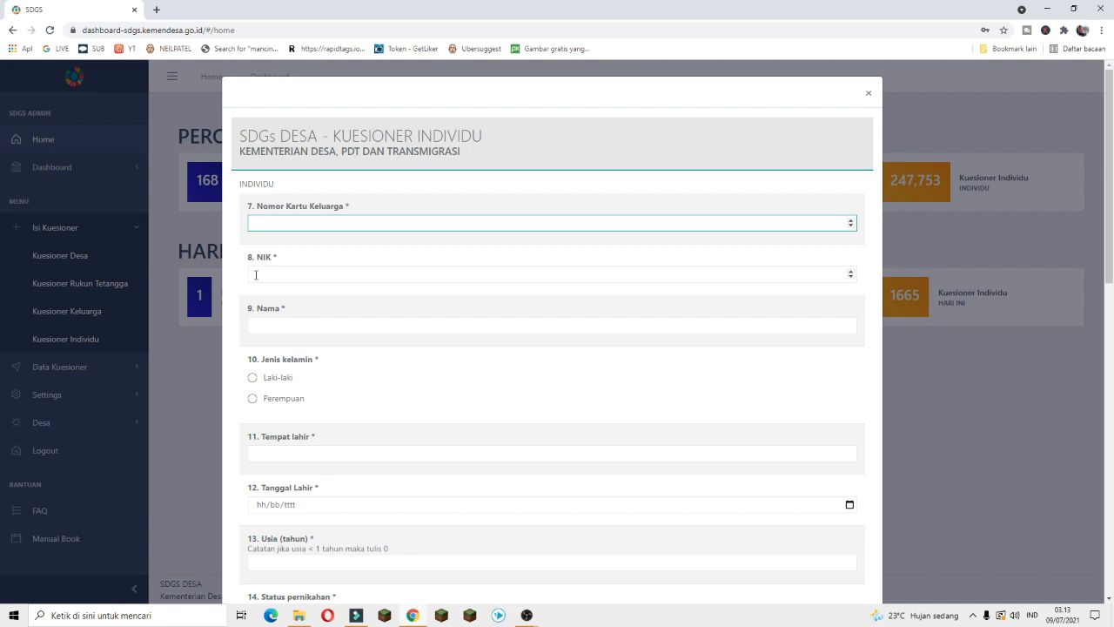
Set Jenis kelamin to Laki-laki and Status pernikahan to Belum Kawin in the Individu section
left_click(256, 275)
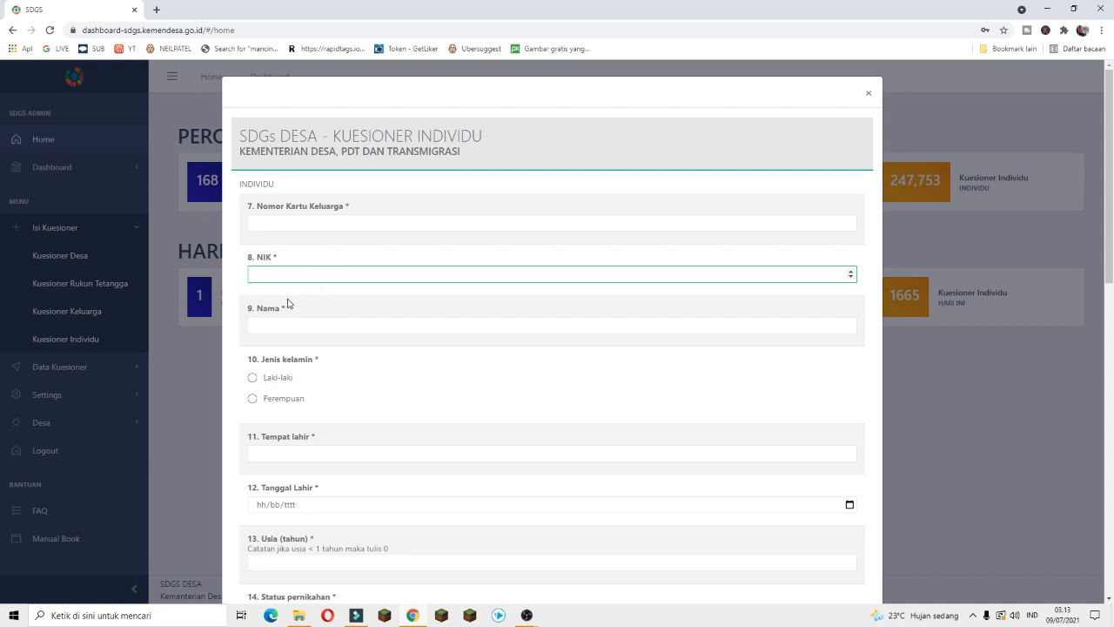
scroll(287, 301, "down", 1)
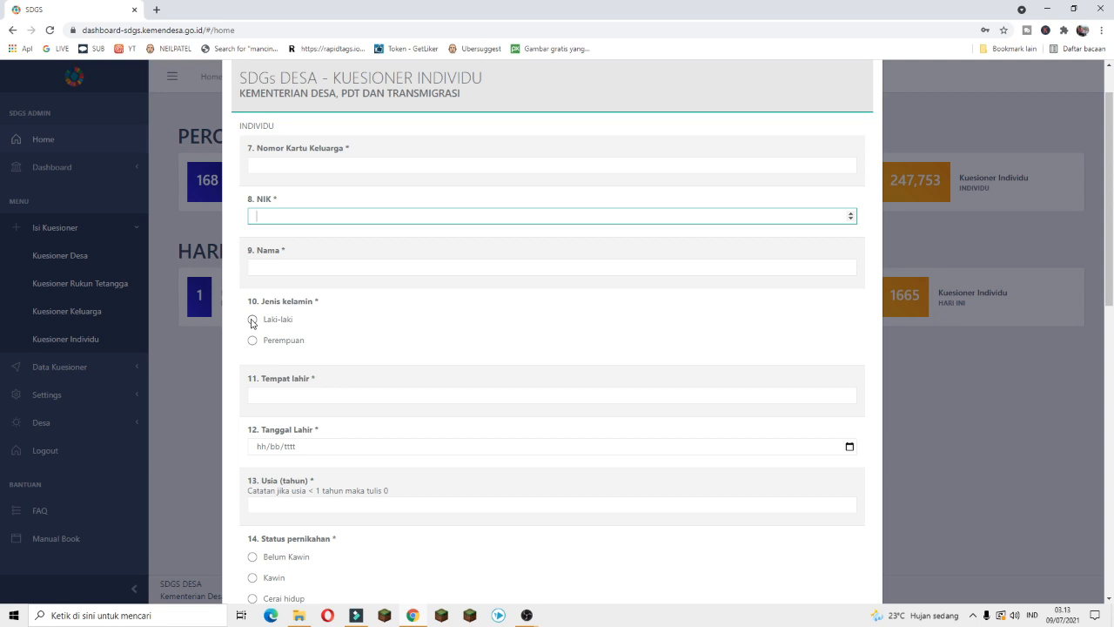
left_click(254, 321)
scroll(330, 332, "down", 2)
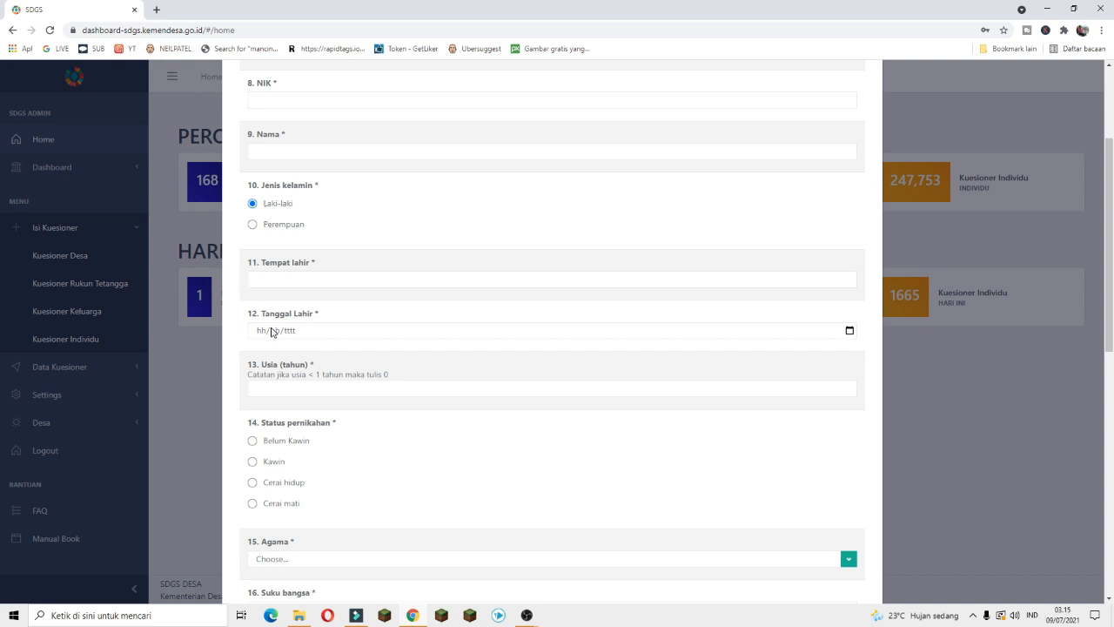
scroll(271, 331, "down", 1)
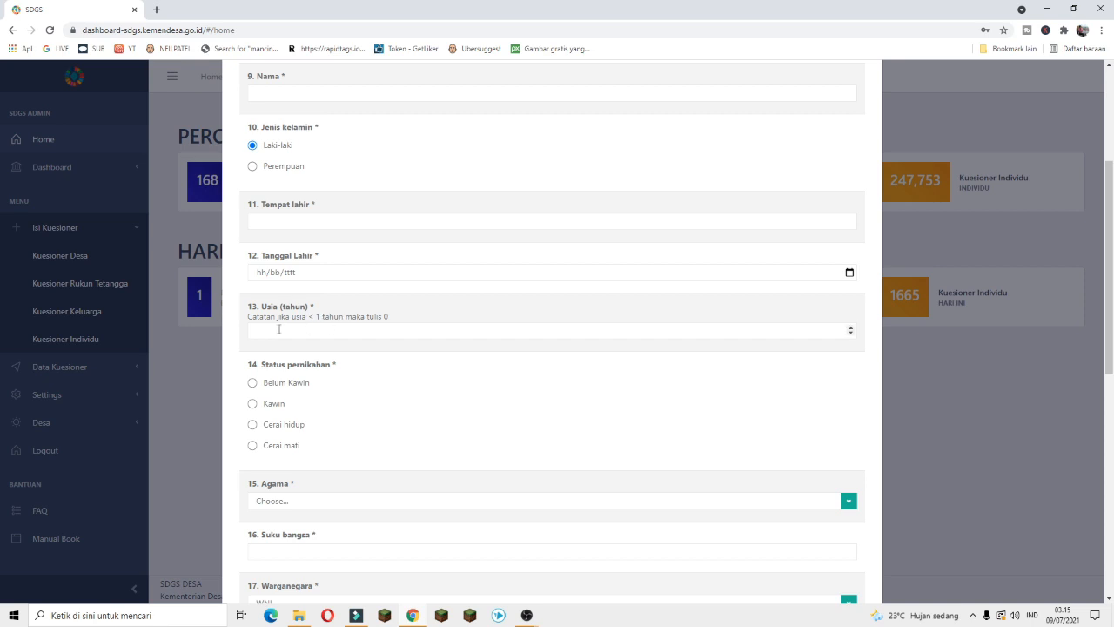
scroll(279, 331, "down", 4)
left_click(252, 150)
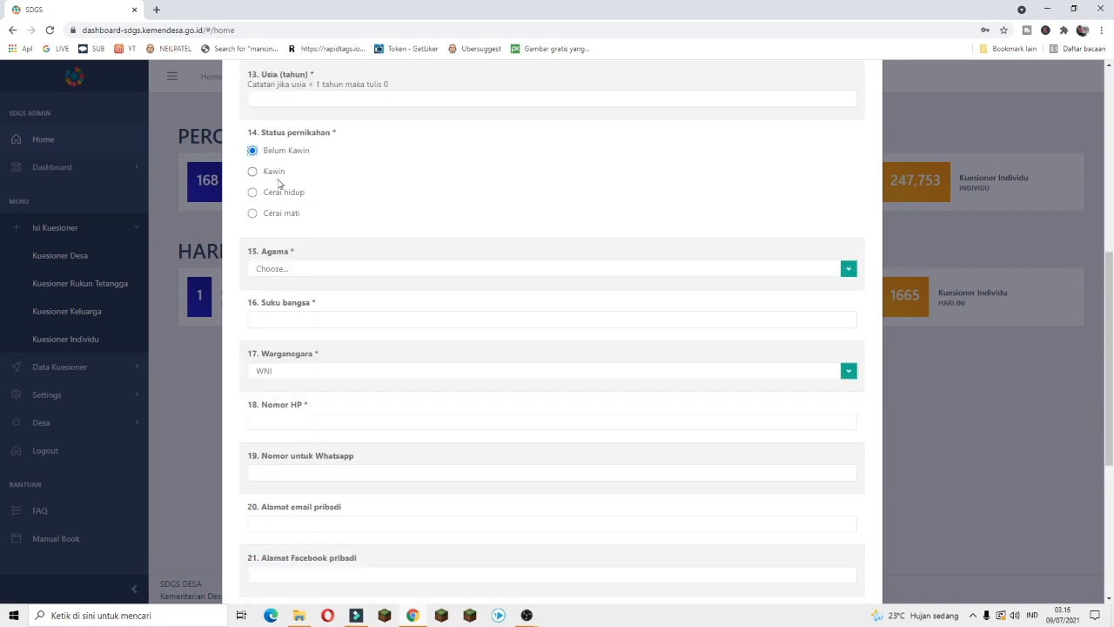
Review questions 15 to 23 on religion, ethnicity, citizenship, phone numbers, e-mail and social media addresses
scroll(291, 253, "down", 1)
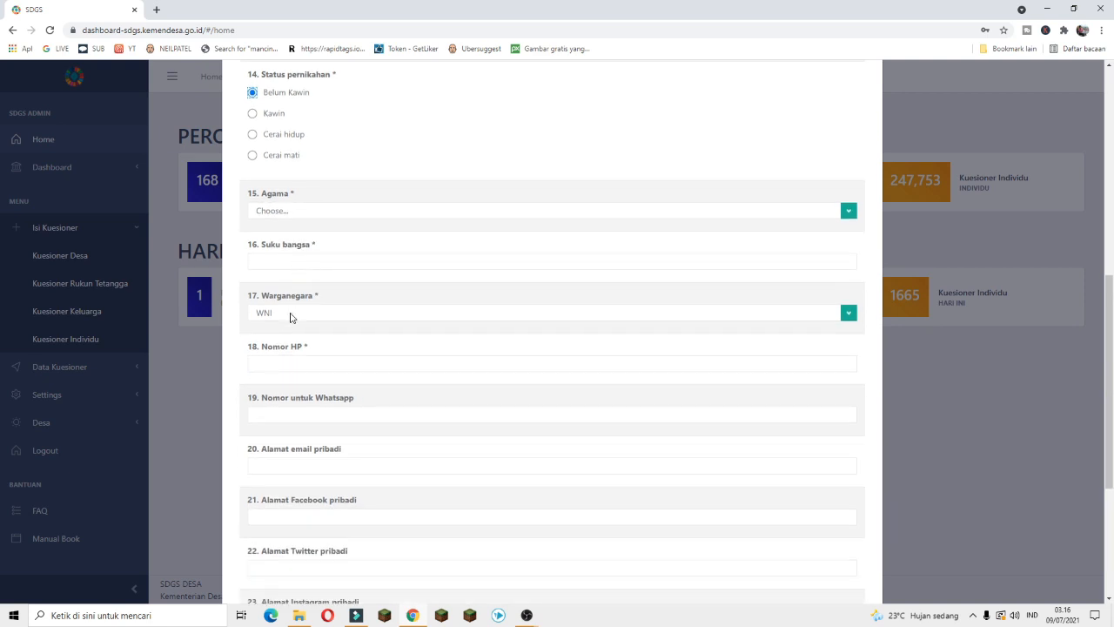
scroll(292, 318, "down", 1)
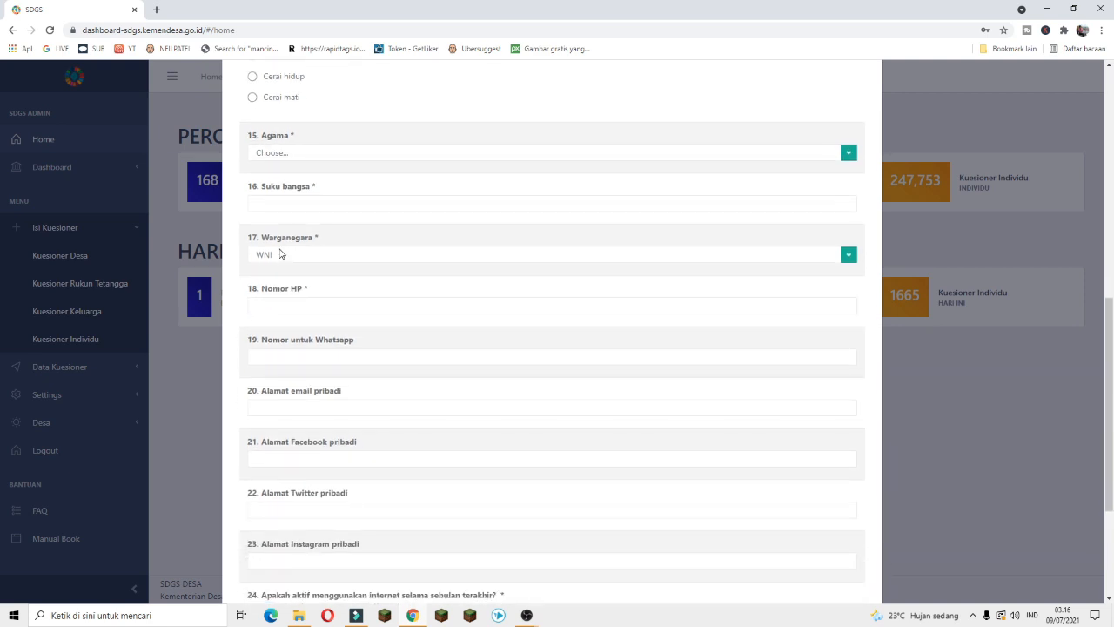
scroll(282, 252, "up", 1)
scroll(281, 252, "up", 1)
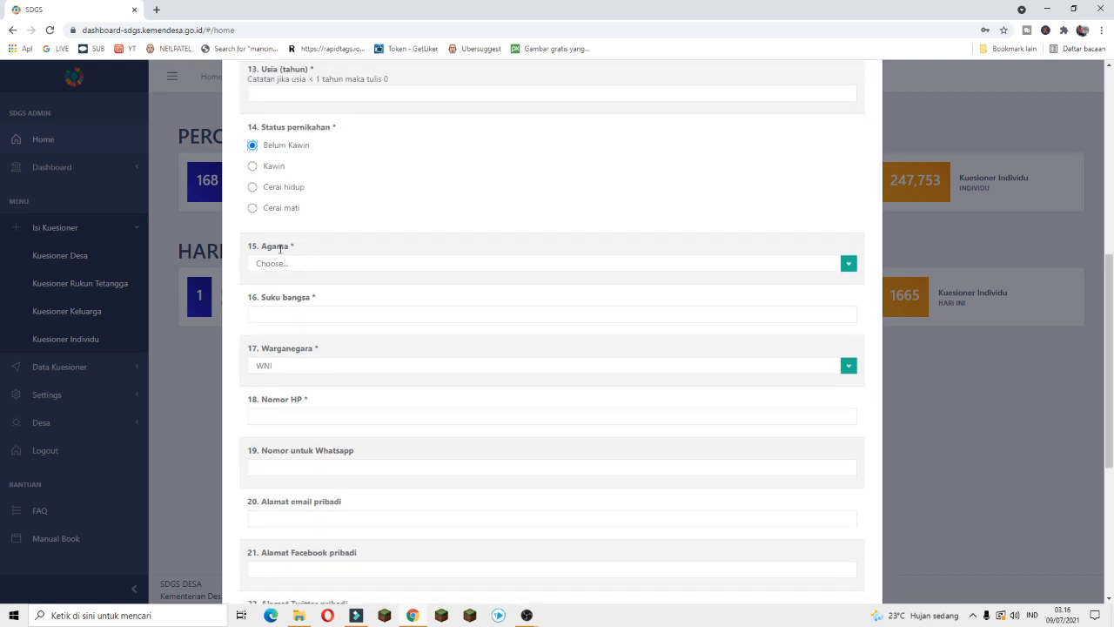
scroll(280, 250, "down", 2)
scroll(281, 253, "down", 2)
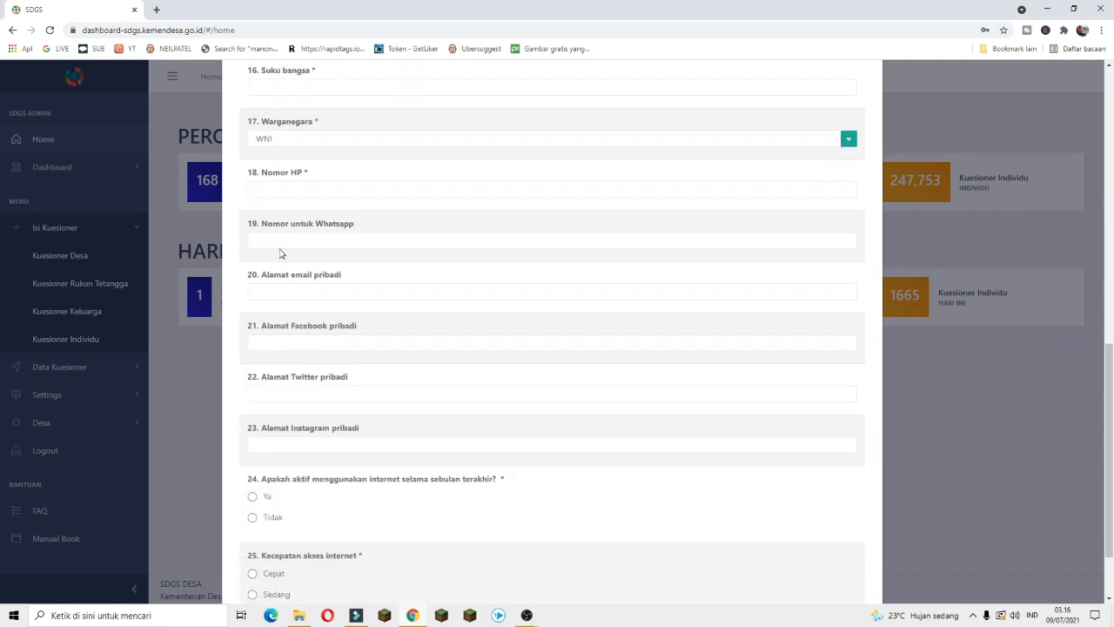
left_click(281, 188)
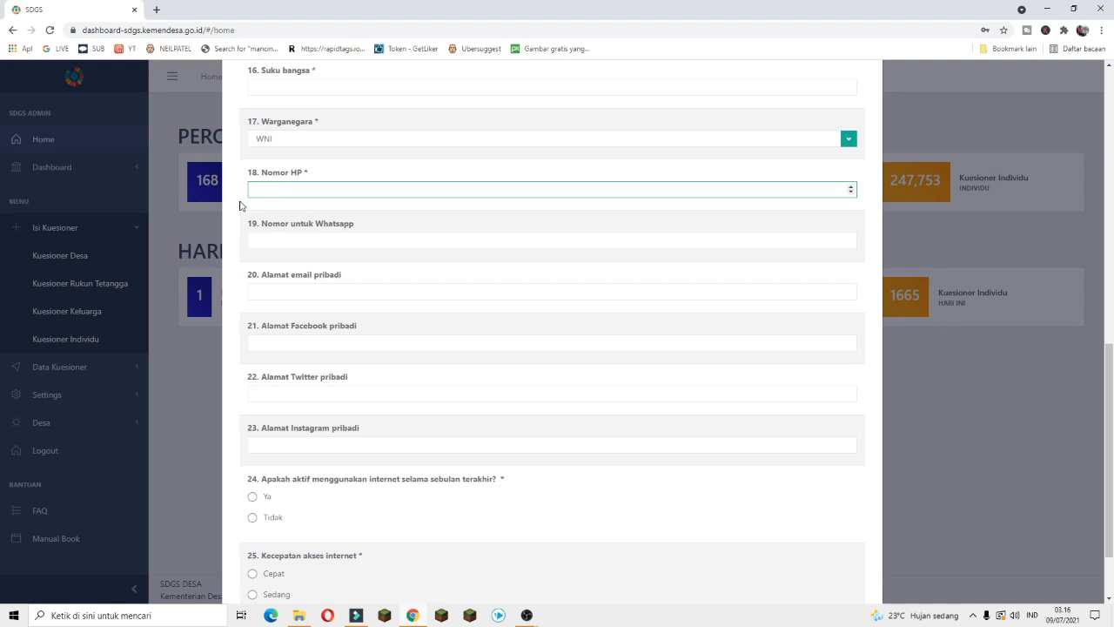
left_click(249, 213)
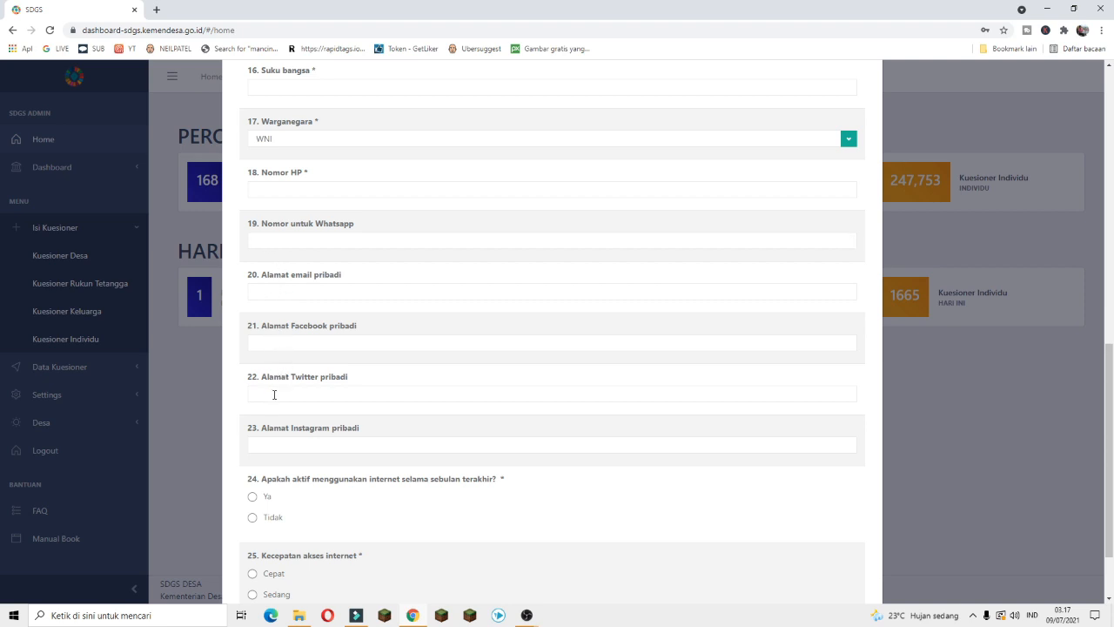
left_click(363, 432, "shift")
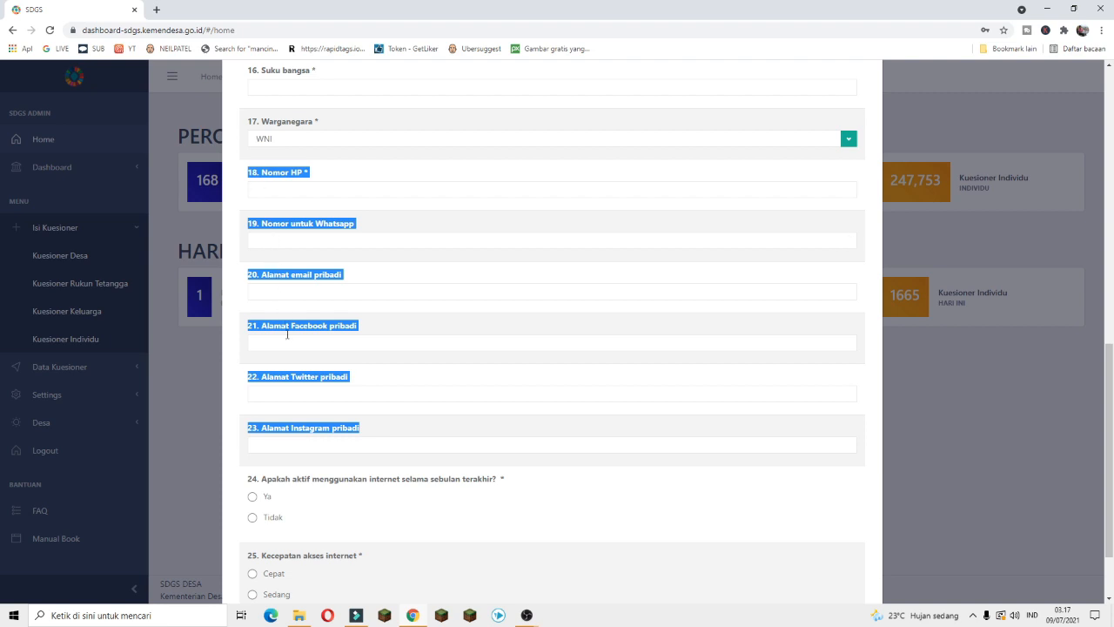
left_click(235, 370)
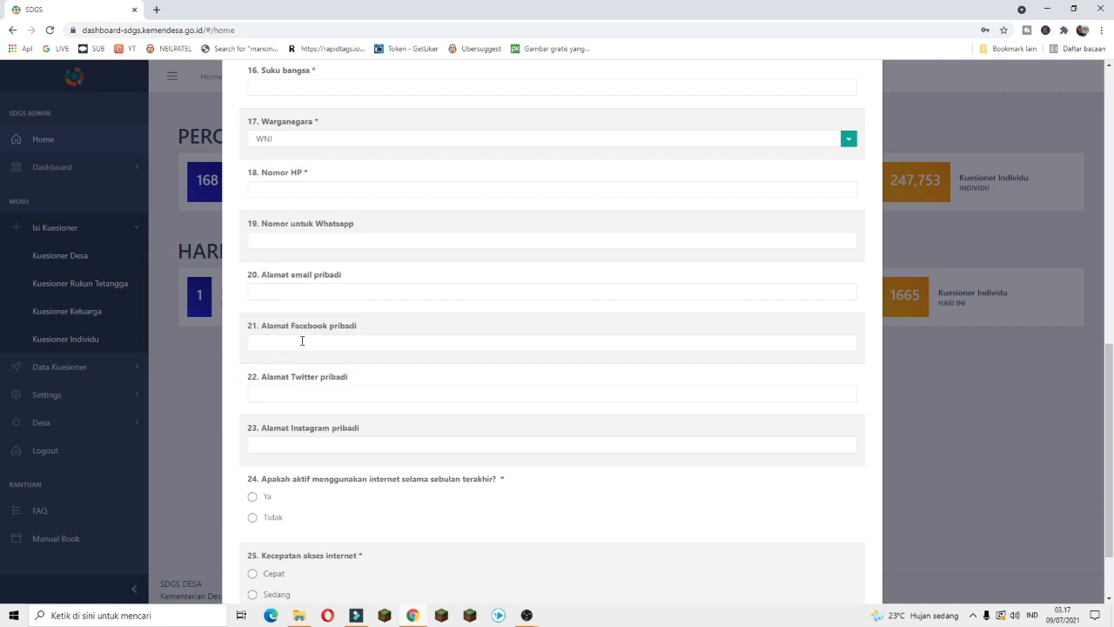
Answer the internet questions with Ya for active use, Handphone for the access method and Cepat for the speed
scroll(302, 340, "down", 2)
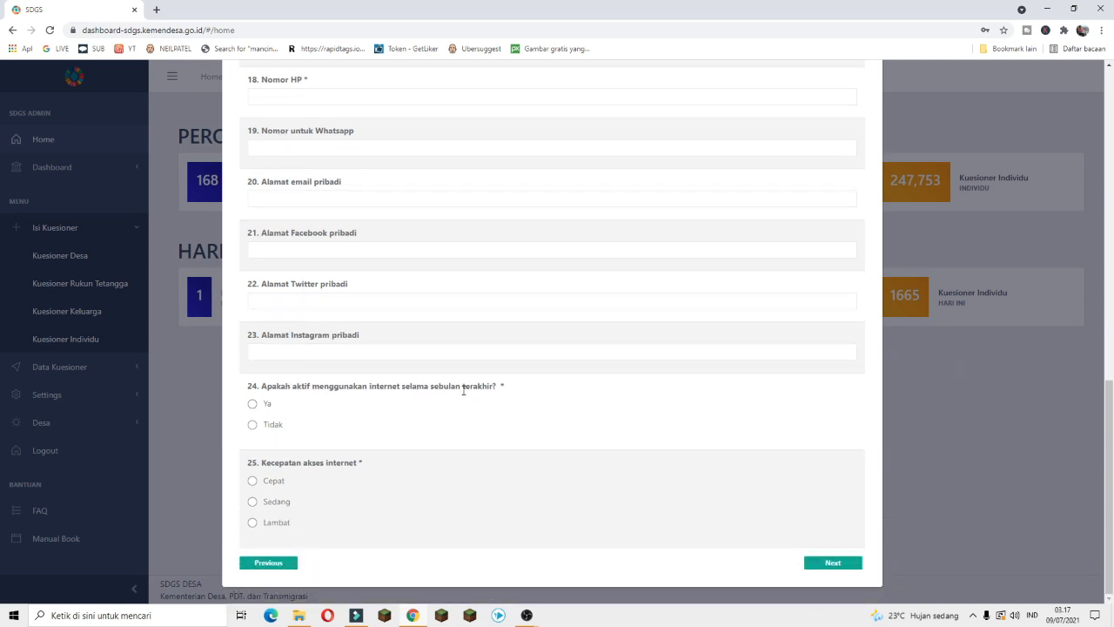
left_click(253, 405)
scroll(298, 448, "down", 1)
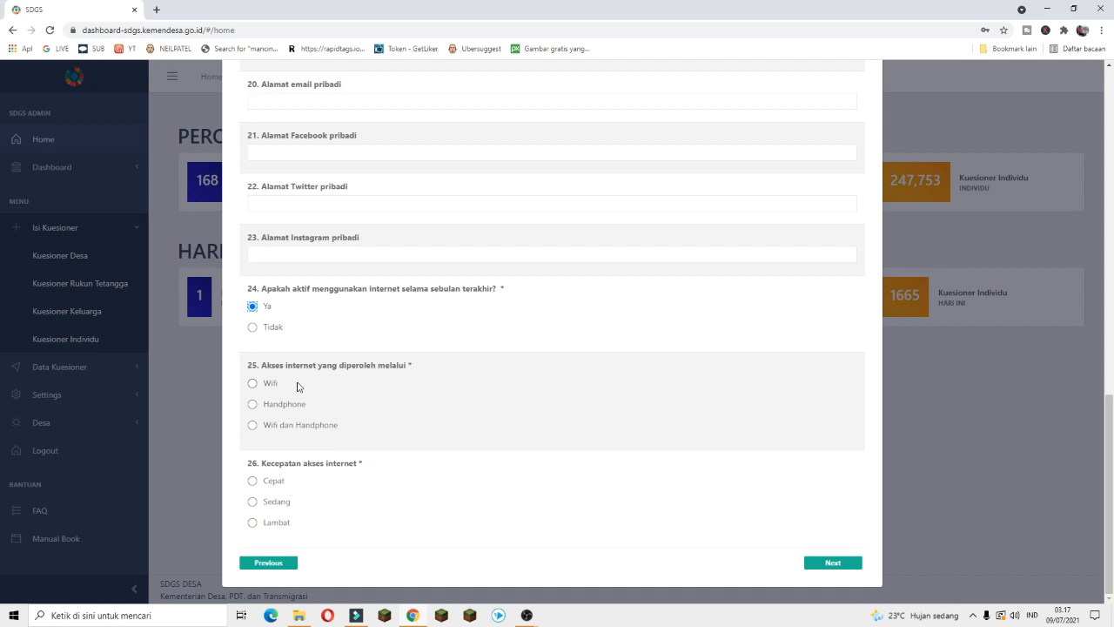
left_click(253, 405)
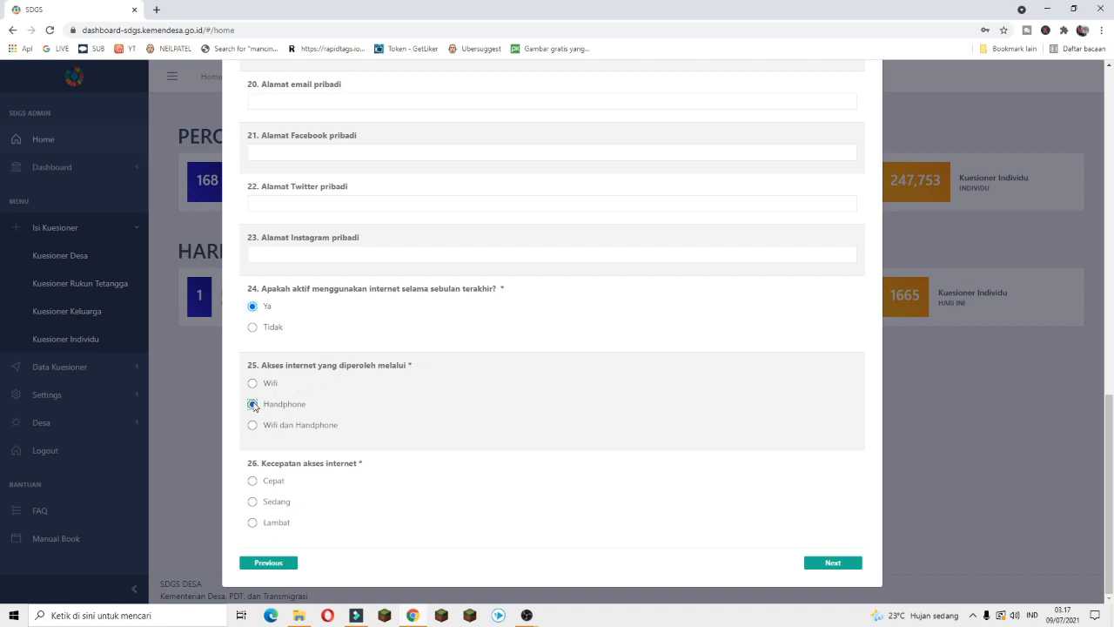
left_click(252, 481)
scroll(435, 490, "up", 7)
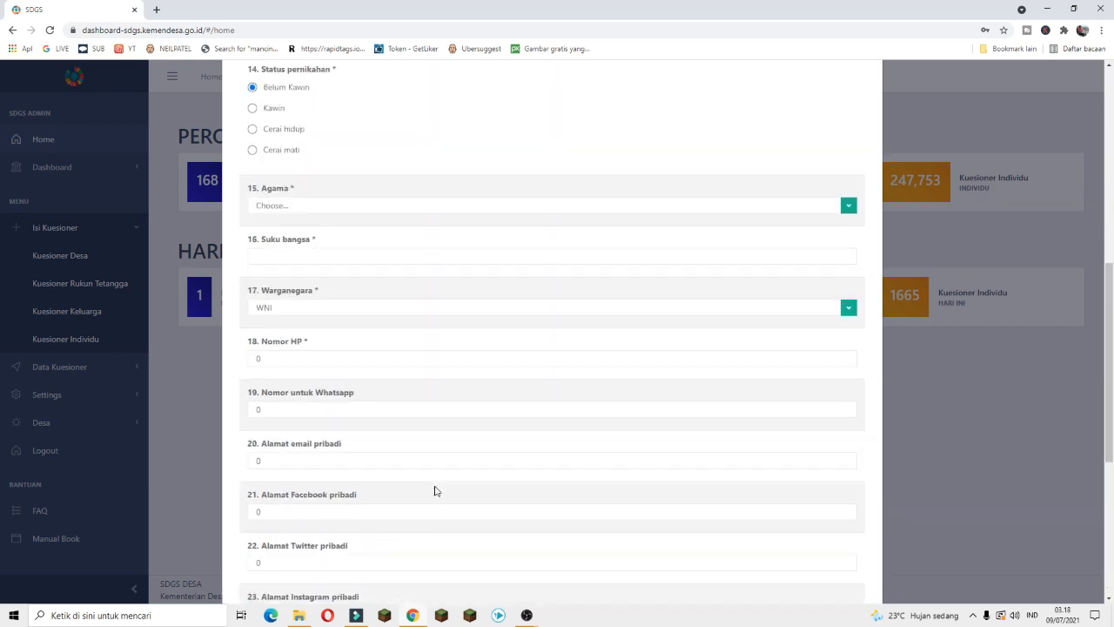
scroll(435, 490, "up", 3)
scroll(412, 485, "down", 6)
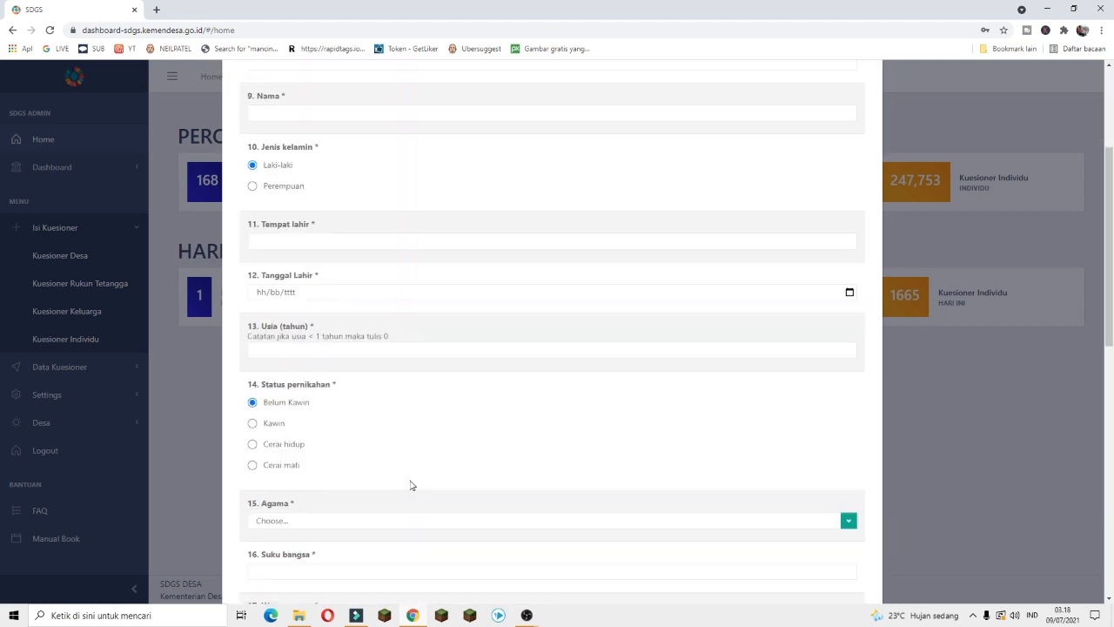
scroll(409, 487, "down", 4)
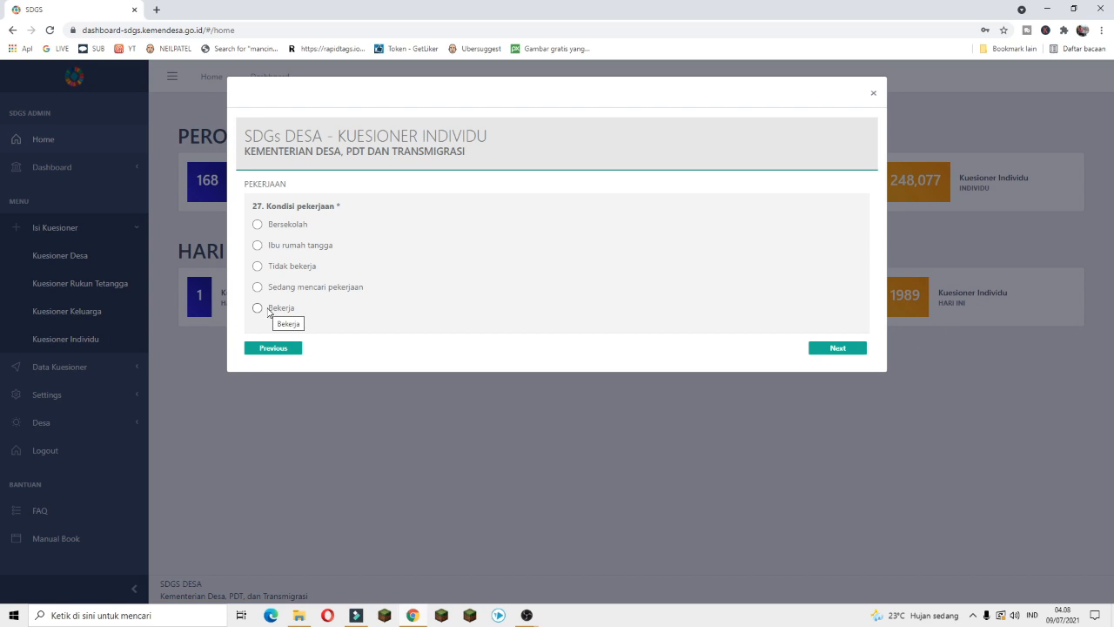
Set Kondisi pekerjaan to Bersekolah and mark Muntaber/diare as Ya in the Kesehatan section
left_click(259, 227)
left_click(820, 349)
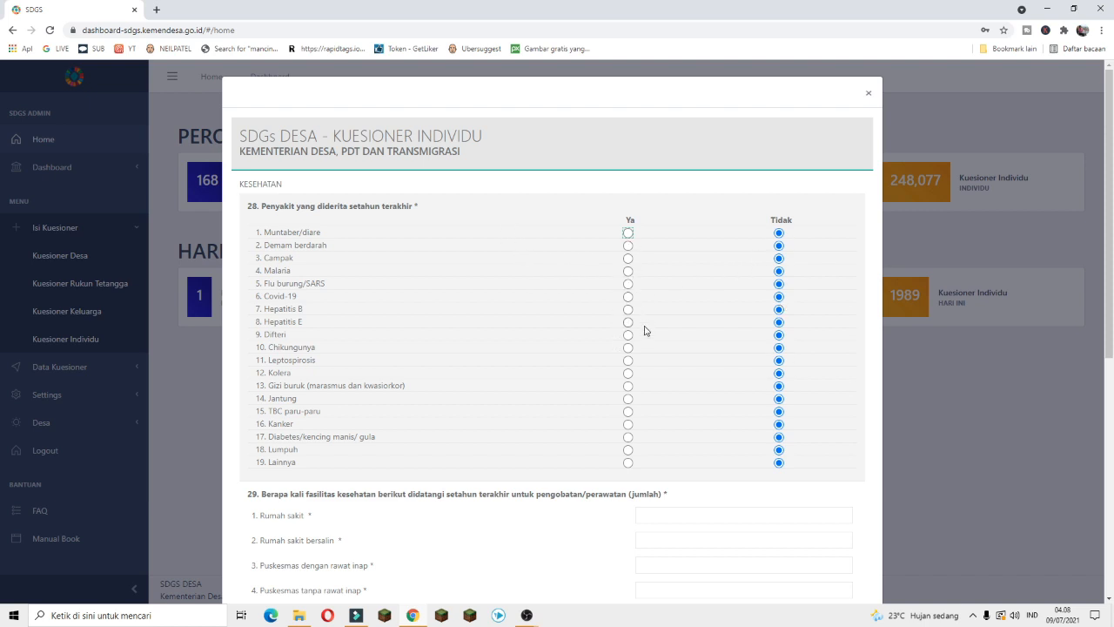
left_click(628, 234)
Enter 0 visits for the first eight health facilities in question 29, from Rumah sakit through Rumah bersalin
scroll(351, 301, "down", 3)
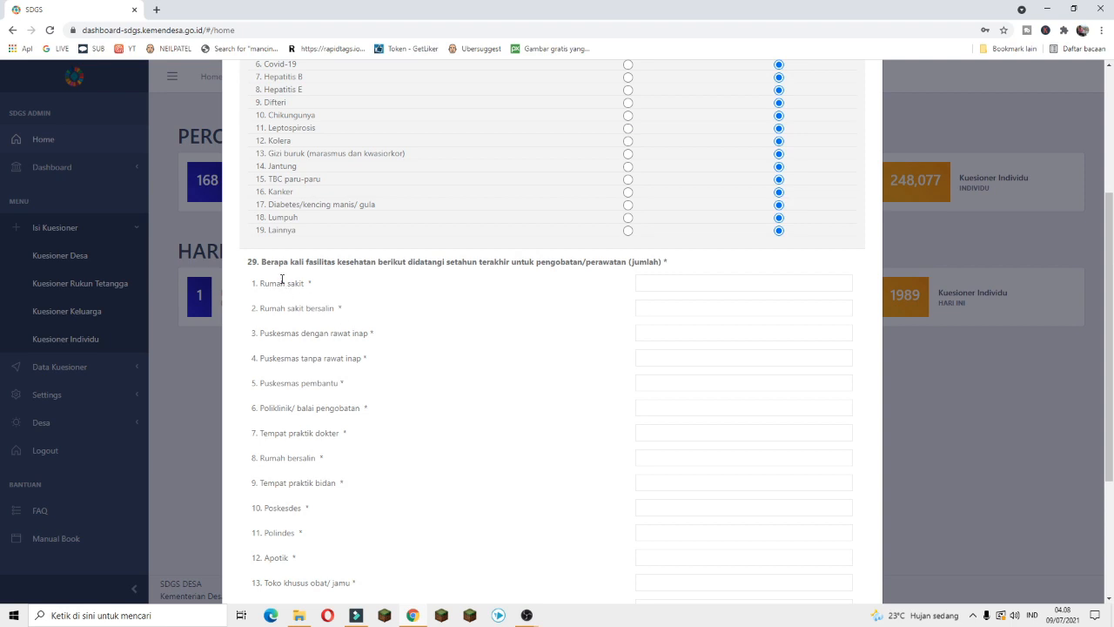
scroll(277, 280, "down", 1)
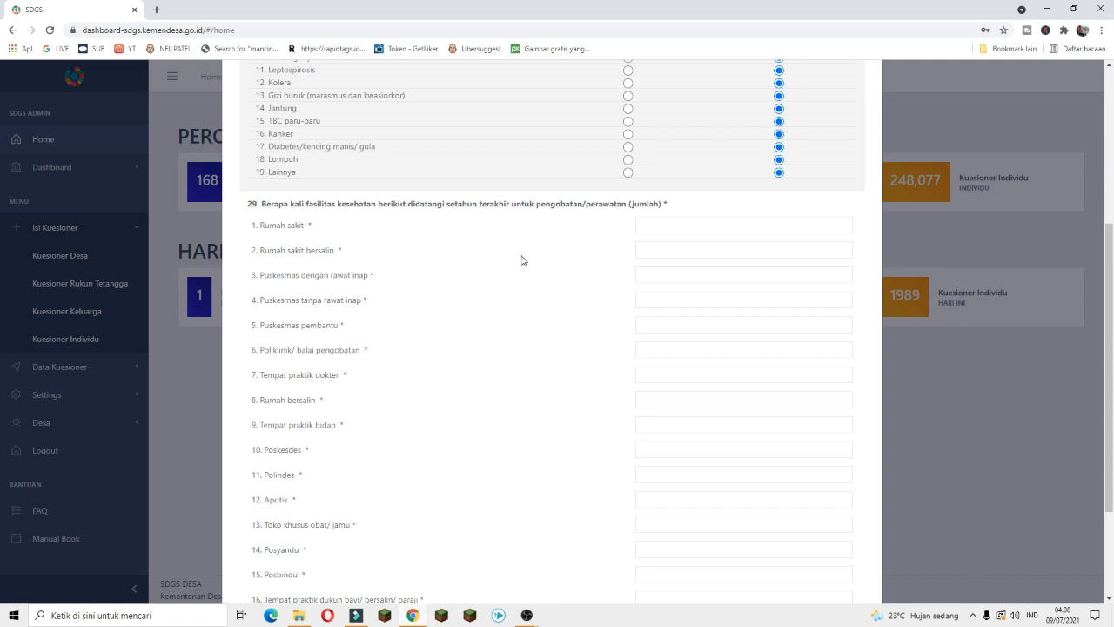
scroll(489, 267, "down", 2)
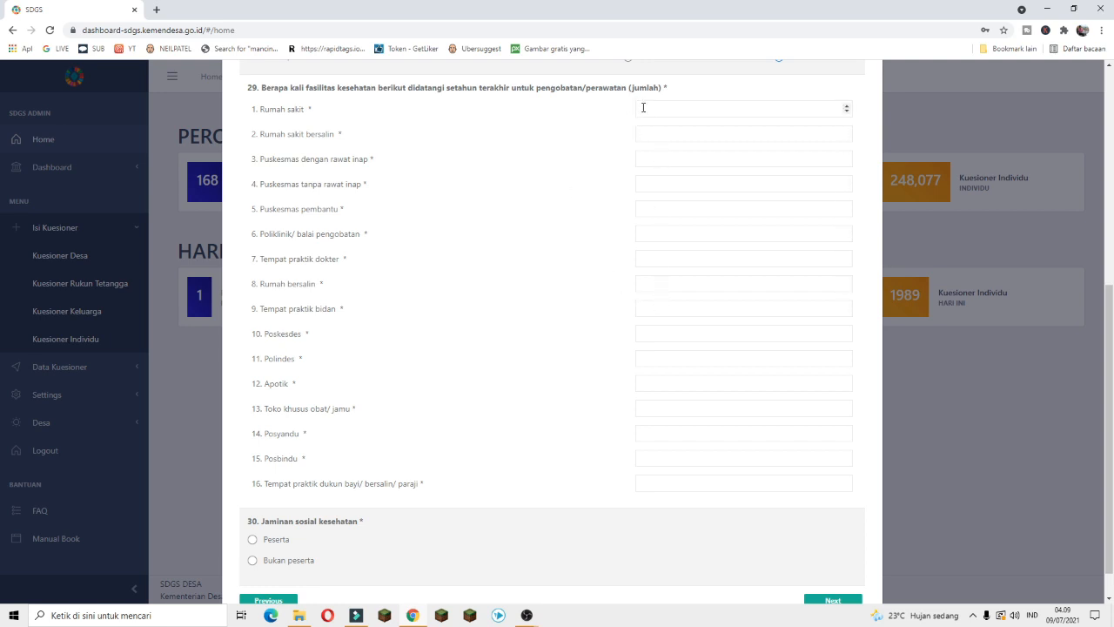
left_click(645, 108)
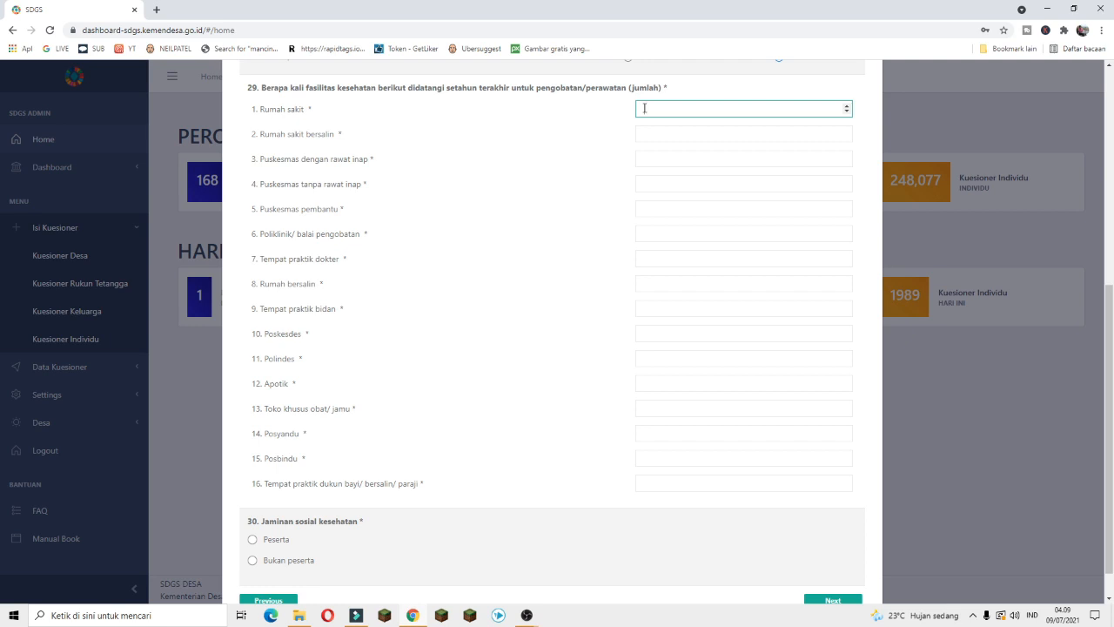
type("0")
key("Tab")
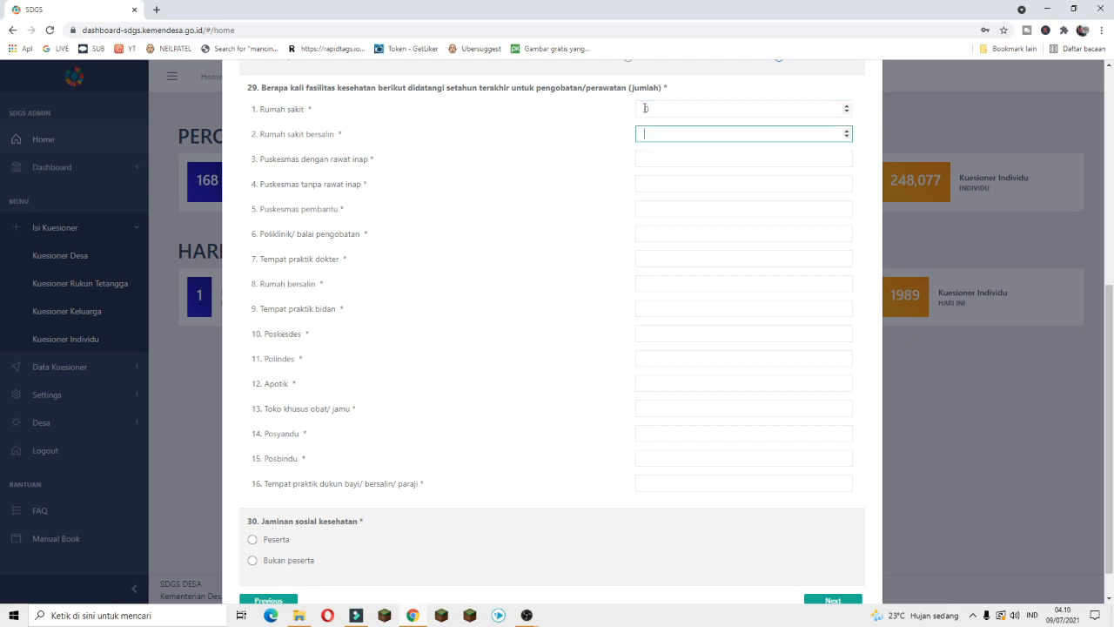
type("0")
key("Tab")
type("0")
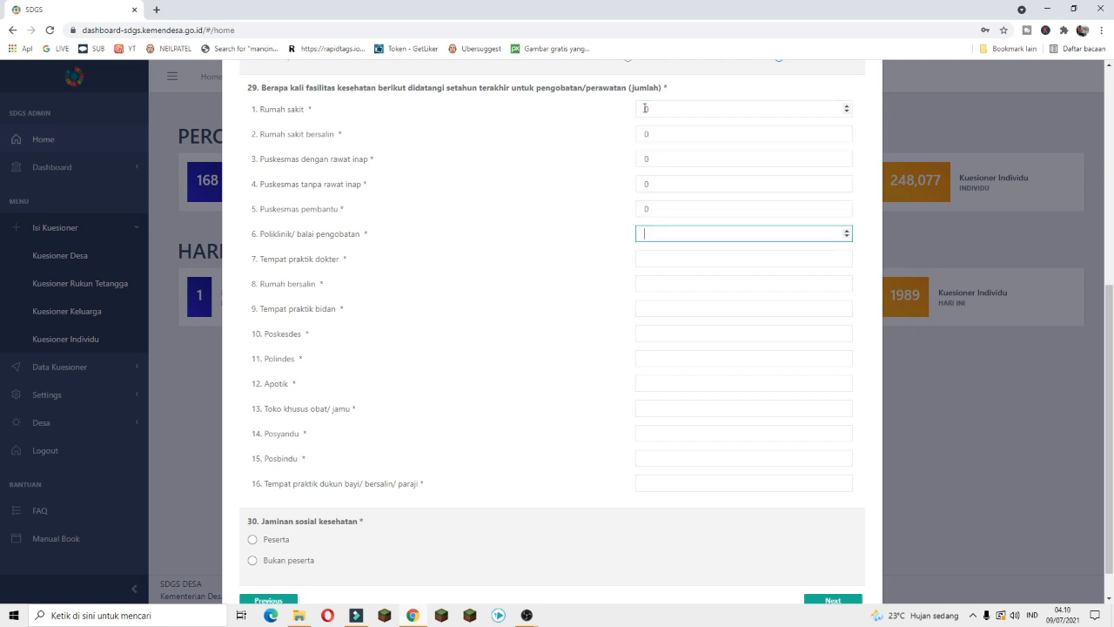
type("\t0\t0\t0\t0\t0")
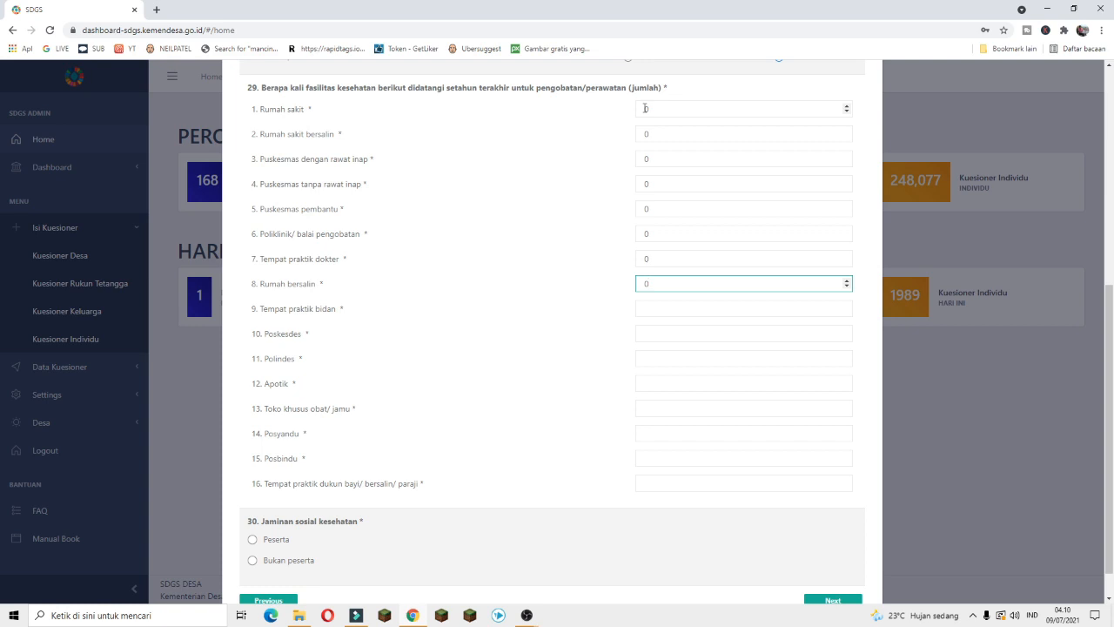
Enter 0 visits for Tempat praktik bidan, Poskesdes, Polindes and Apotik, and 2 for Toko khusus obat/jamu
key("Tab")
type("0")
key("Tab")
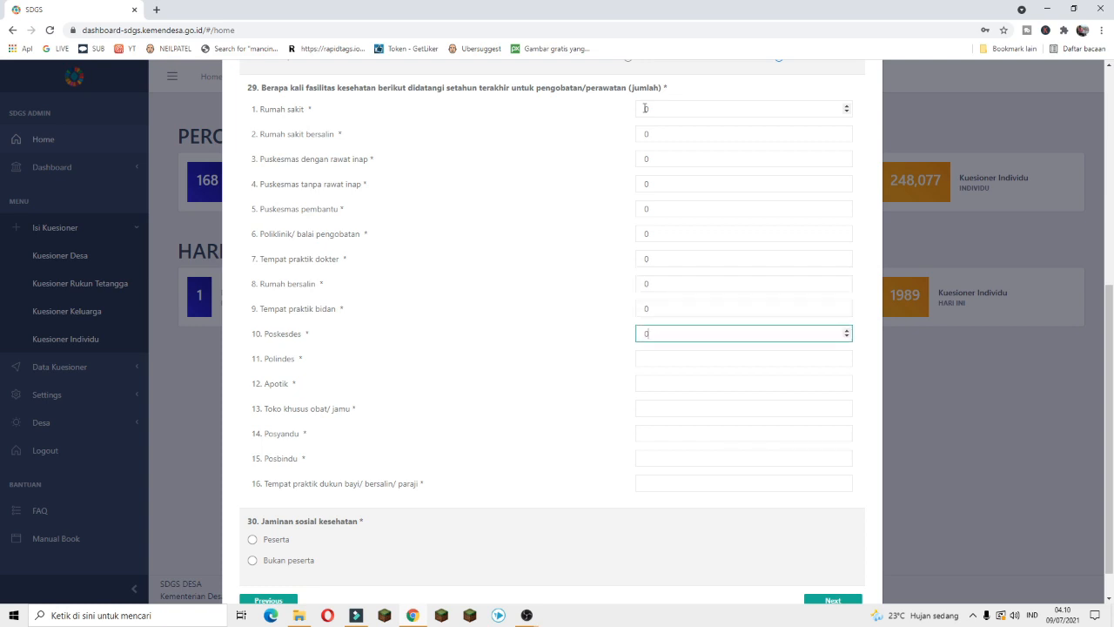
key("Tab")
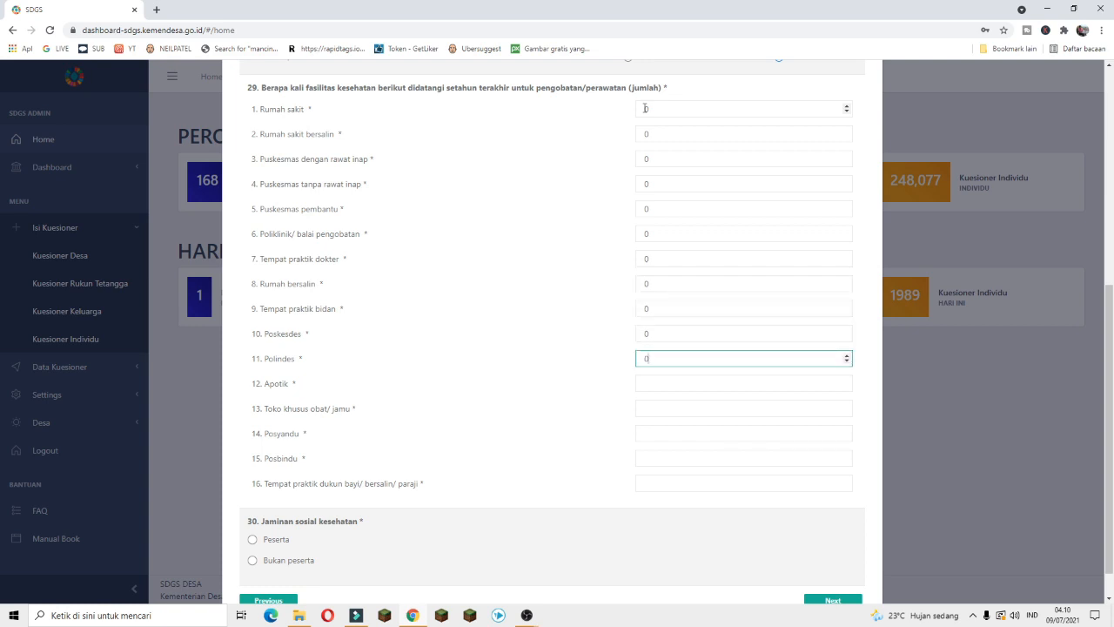
key("Tab")
key("Tab")
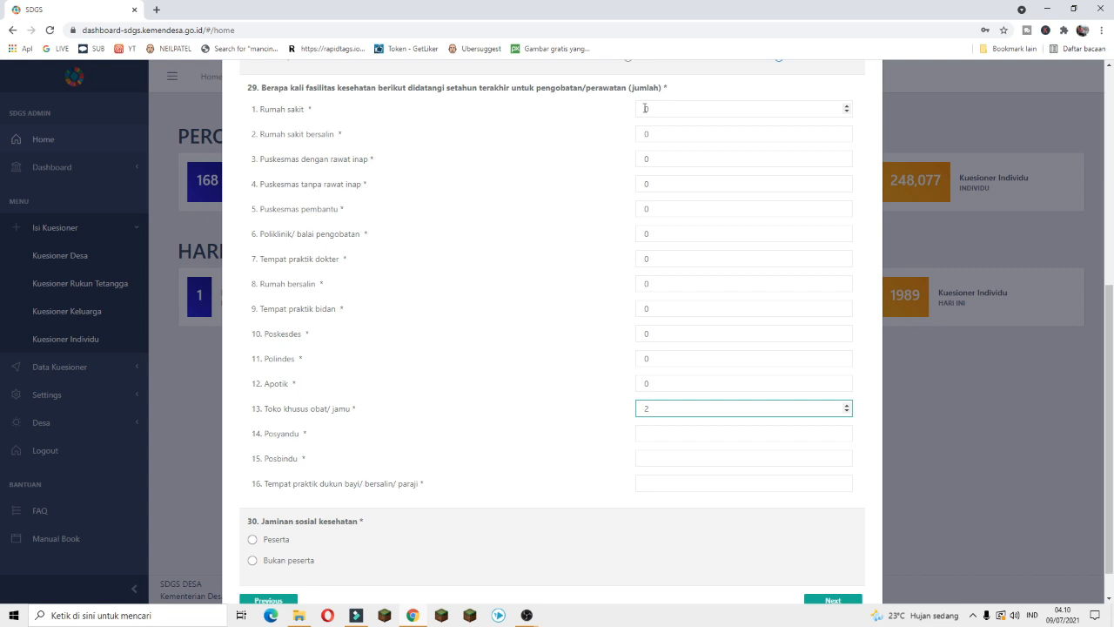
Enter 0 visits for Posyandu, Posbindu and Tempat praktik dukun bayi/bersalin/paraji
key("Tab")
type("0")
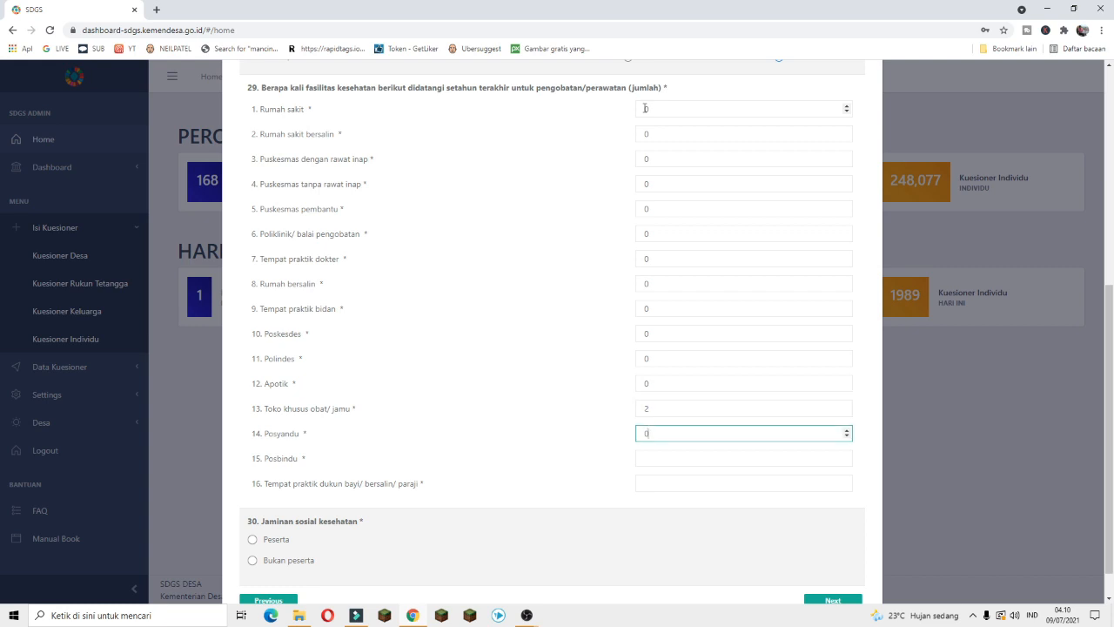
key("Tab")
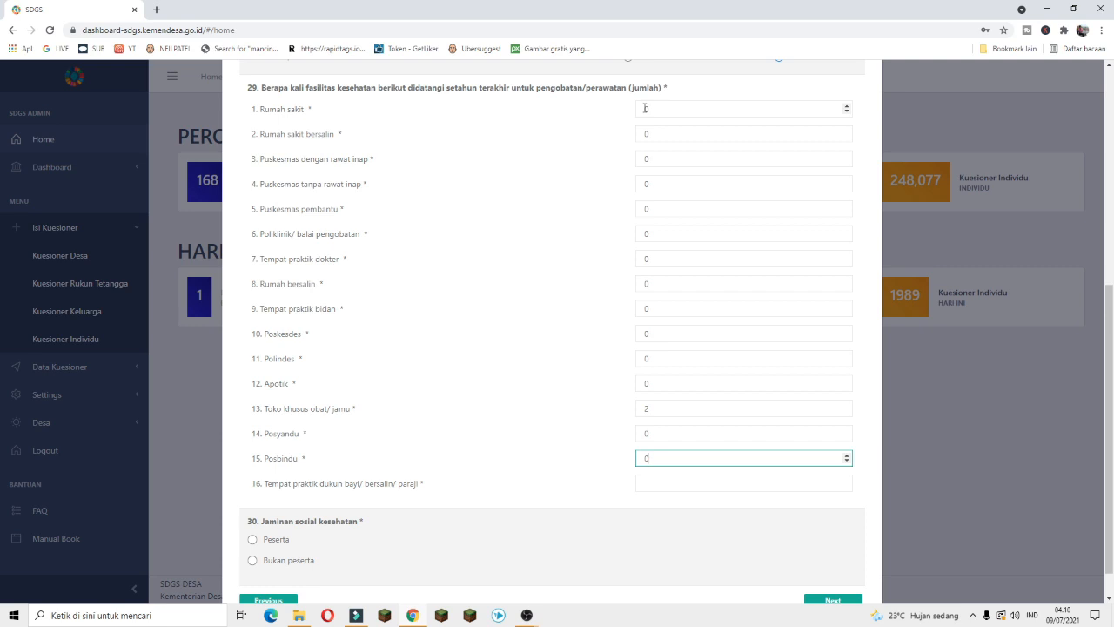
key("Tab")
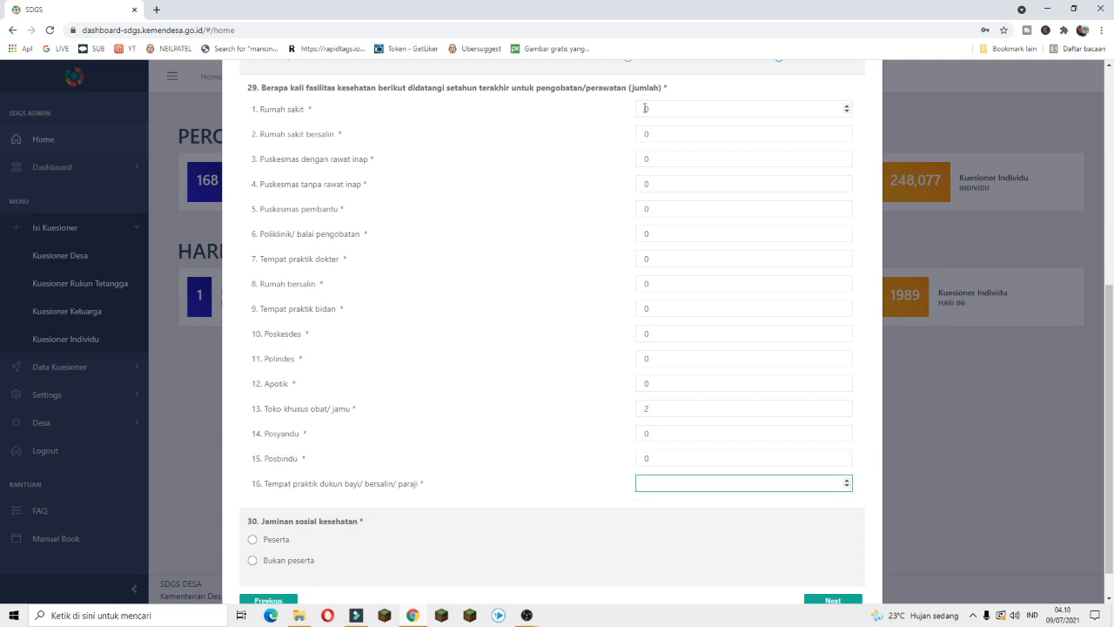
scroll(350, 498, "down", 1)
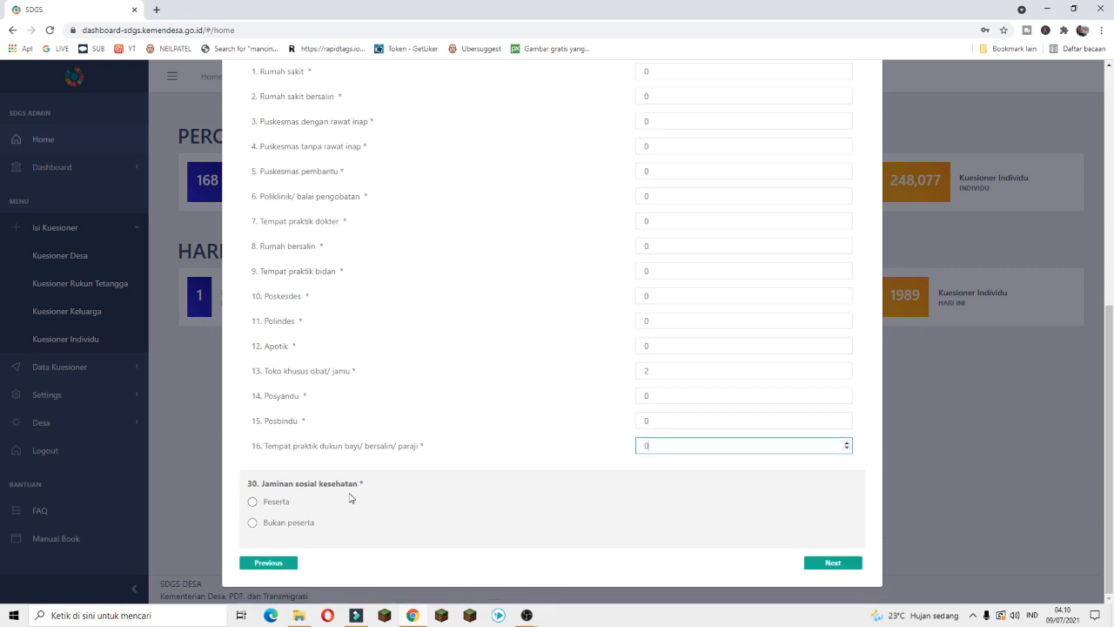
Set Jaminan sosial kesehatan to Bukan peserta and advance through the Disabilitas section to Pendidikan
left_click(253, 522)
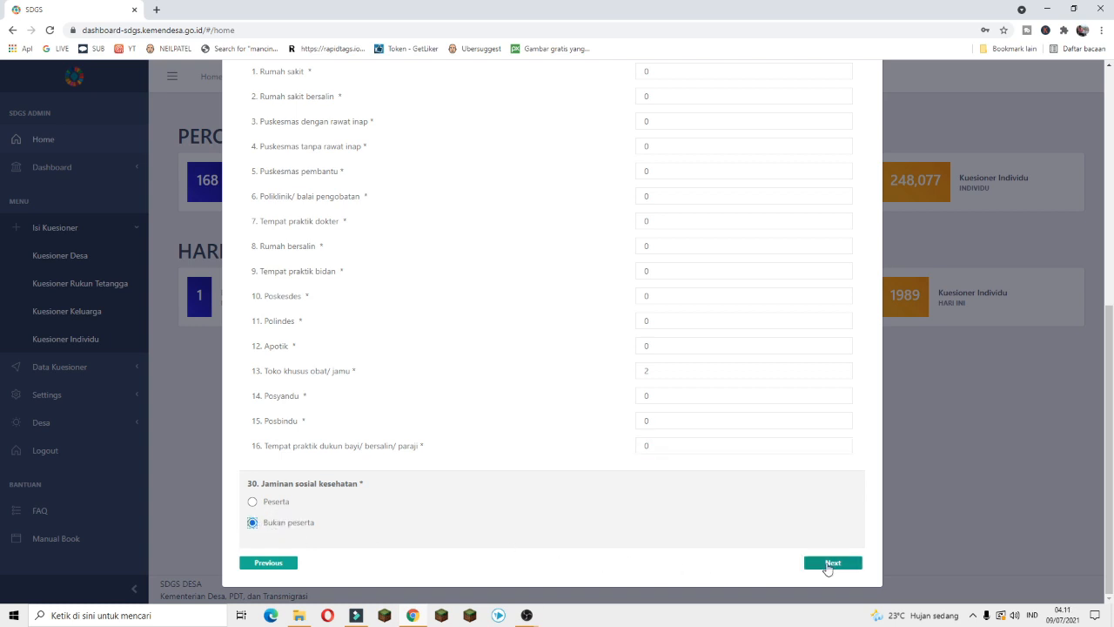
left_click(828, 564)
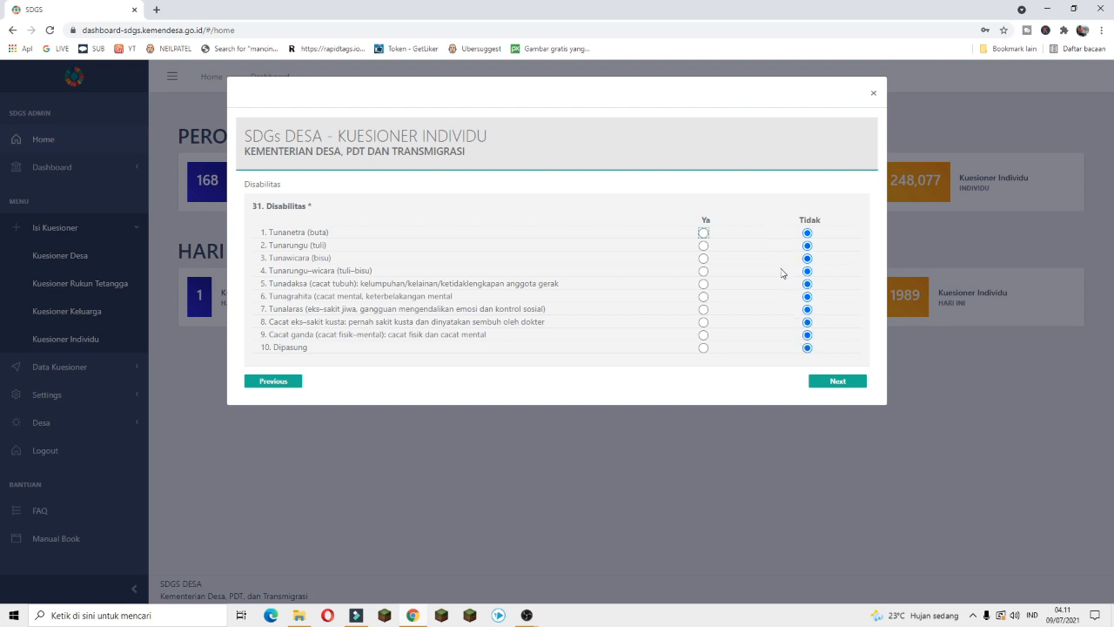
left_click(825, 384)
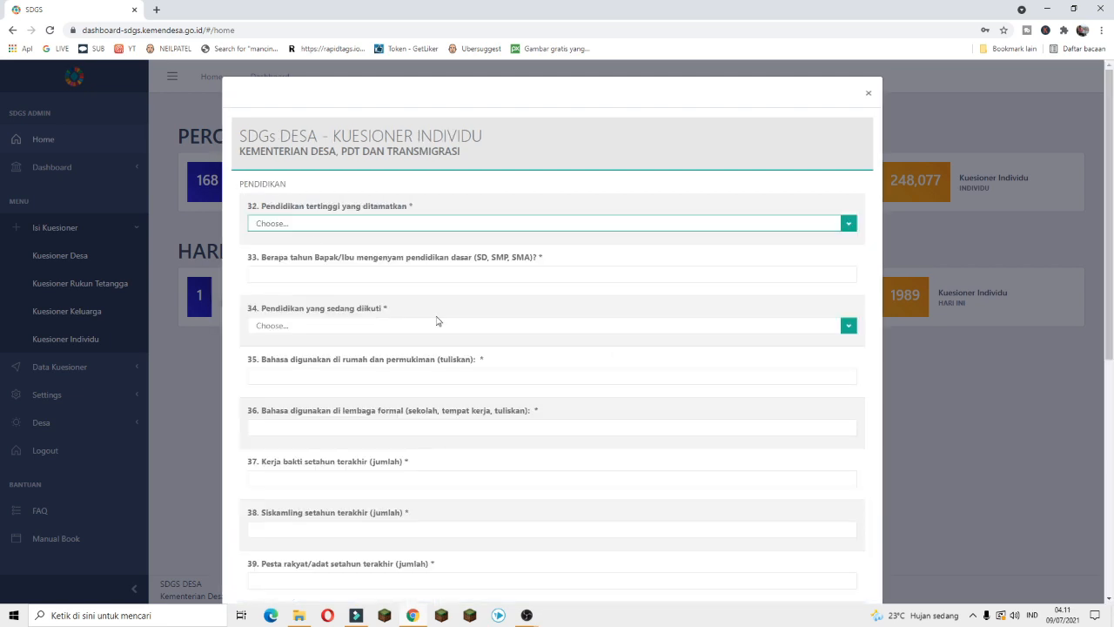
Set Pendidikan yang sedang diikuti to Tidak sekolah in question 34
scroll(313, 243, "down", 5)
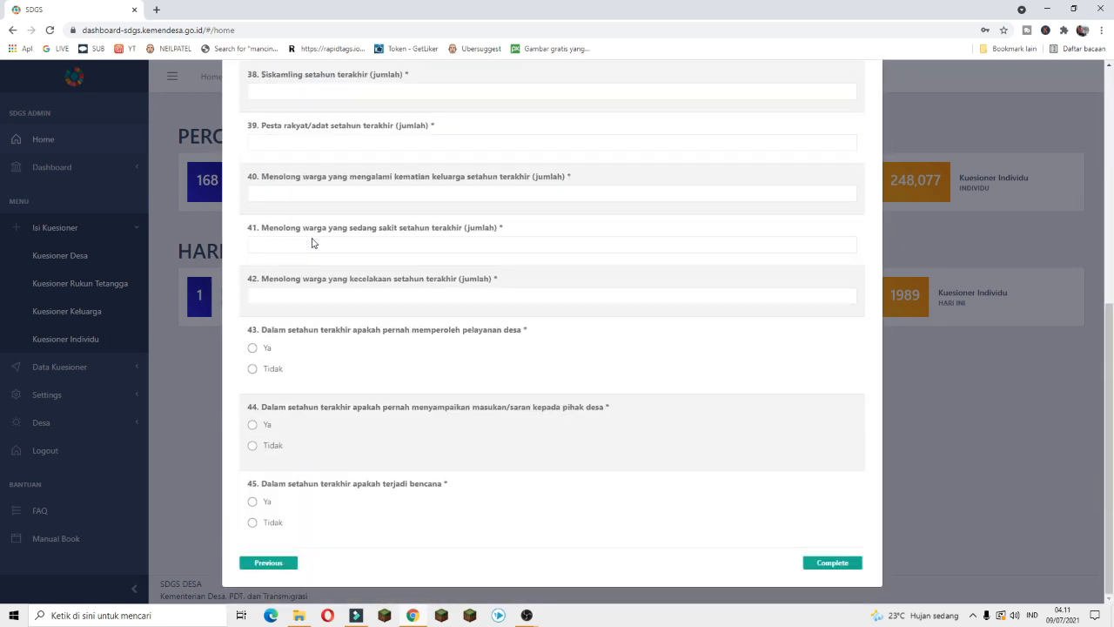
scroll(312, 243, "up", 5)
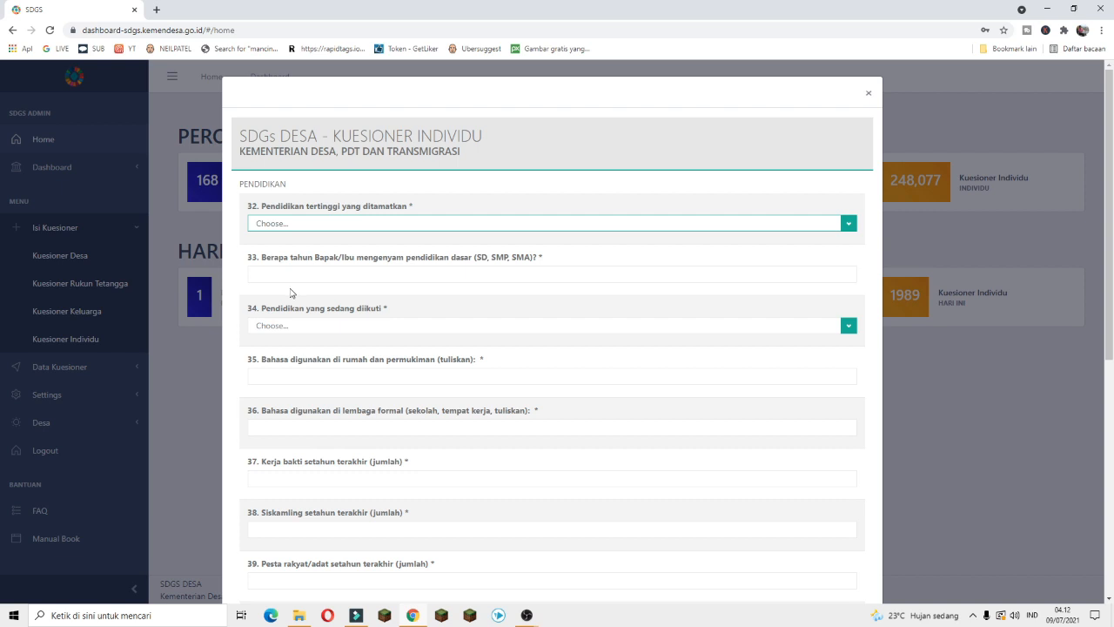
scroll(291, 293, "down", 1)
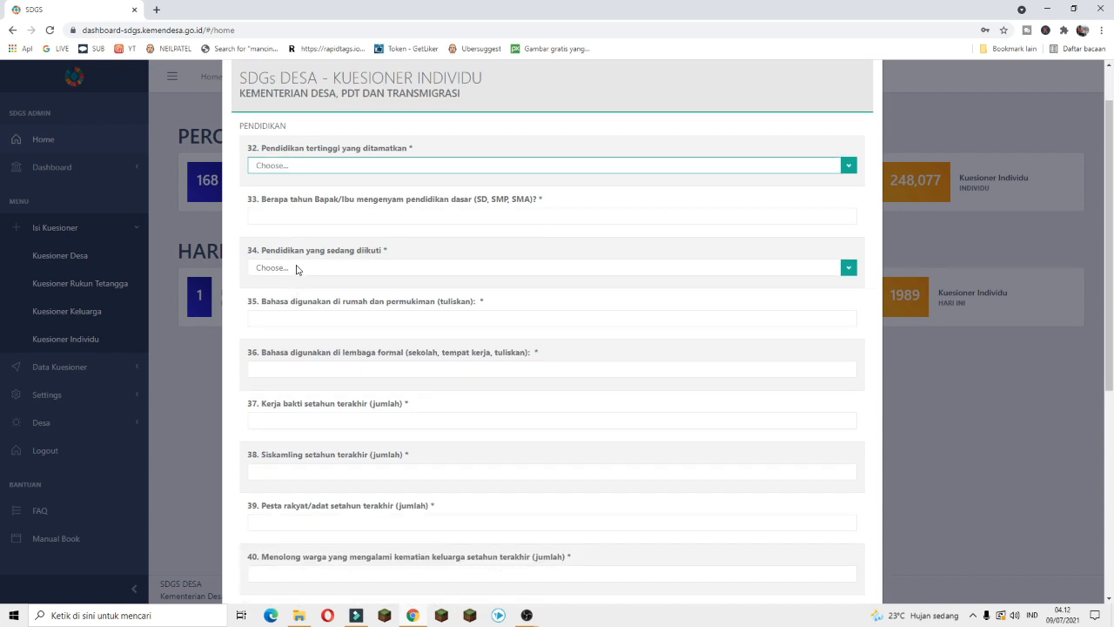
left_click(296, 269)
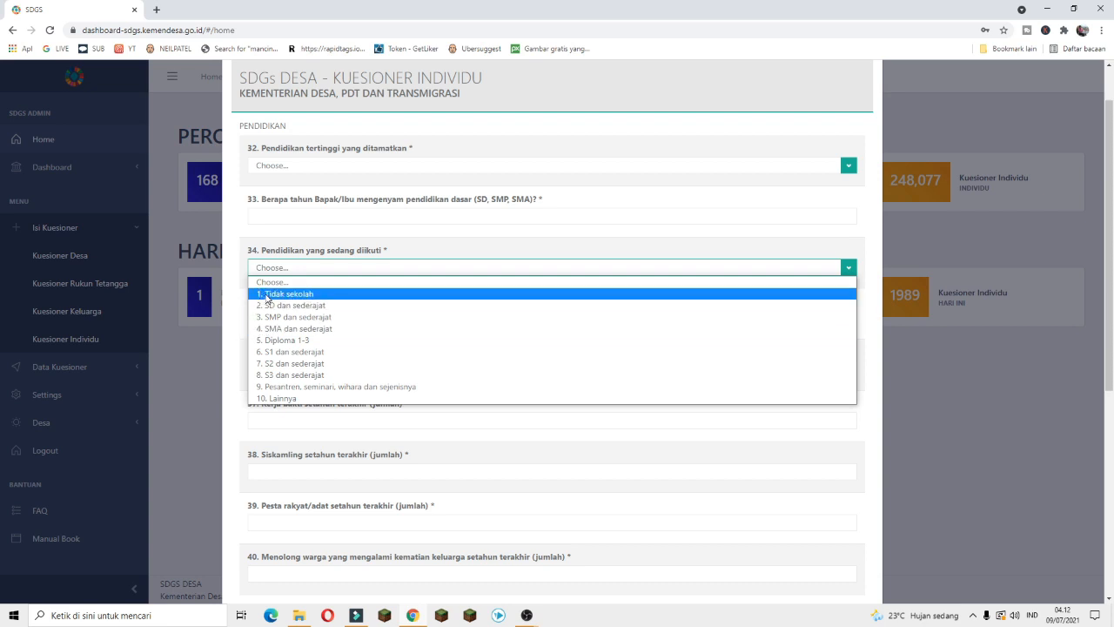
left_click(266, 294)
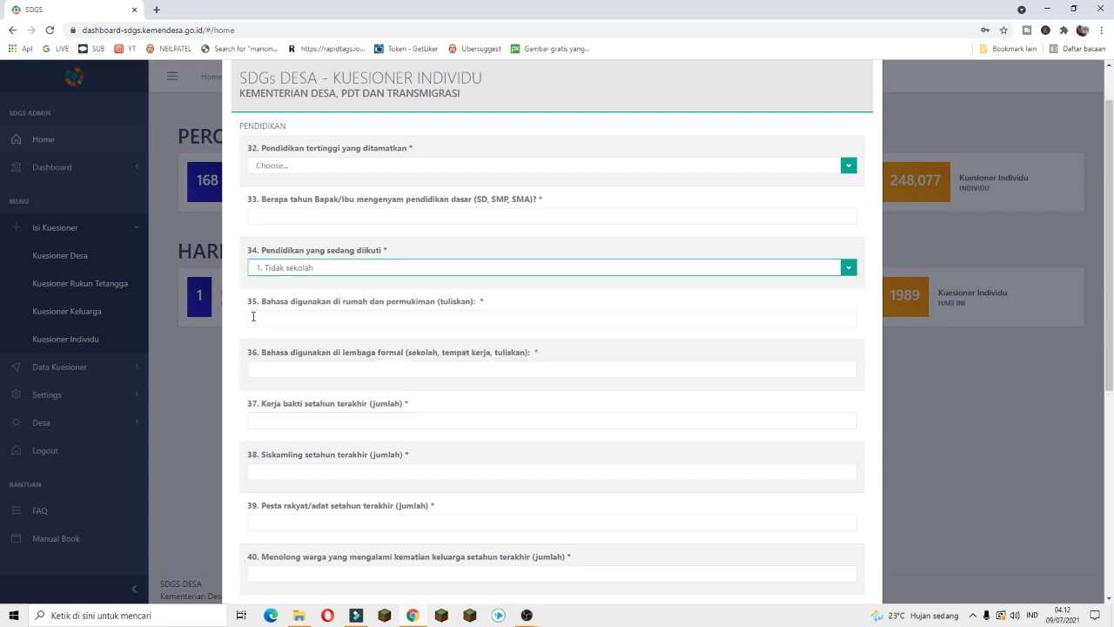
Review the Pendidikan section's questions on schooling, languages used, kerja bakti, siskamling, community feasts and helping other residents
scroll(272, 287, "down", 1)
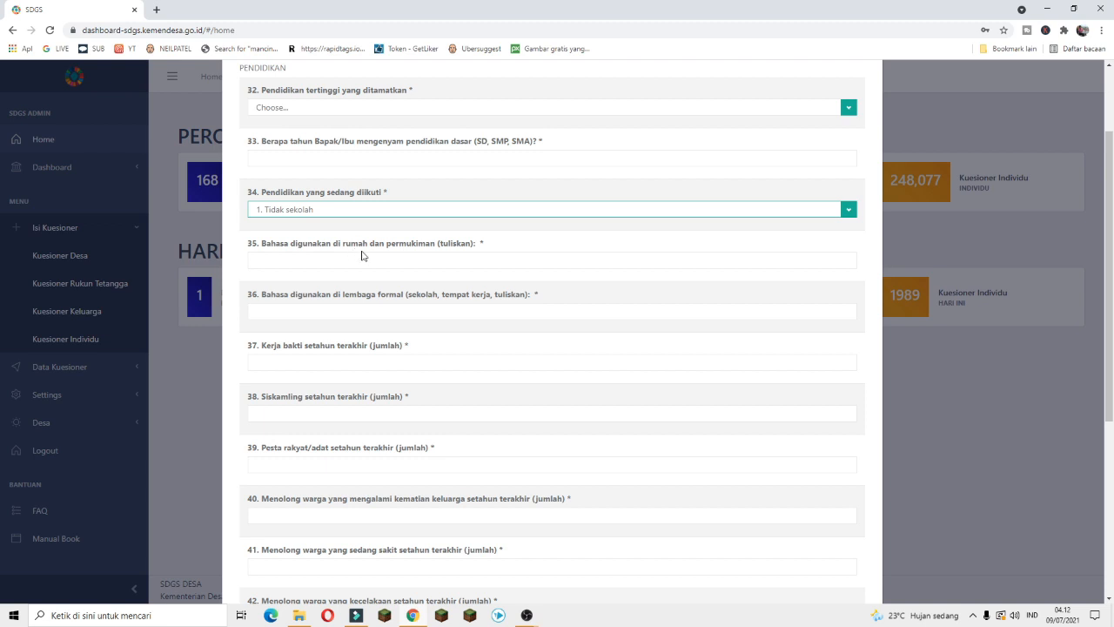
scroll(381, 247, "up", 2)
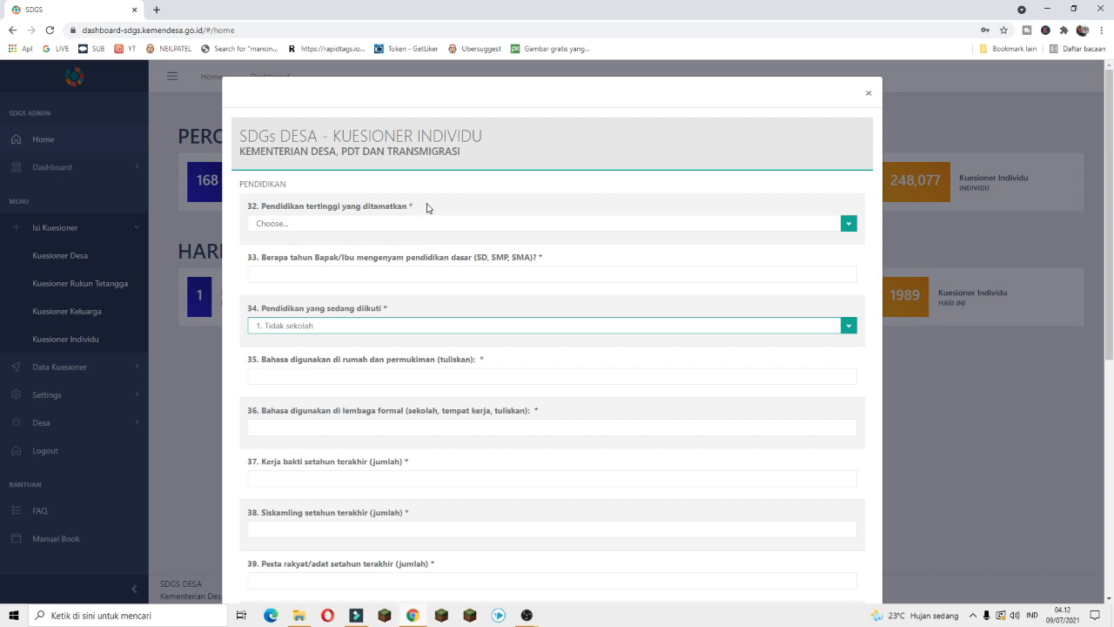
scroll(416, 250, "down", 4)
scroll(415, 251, "down", 3)
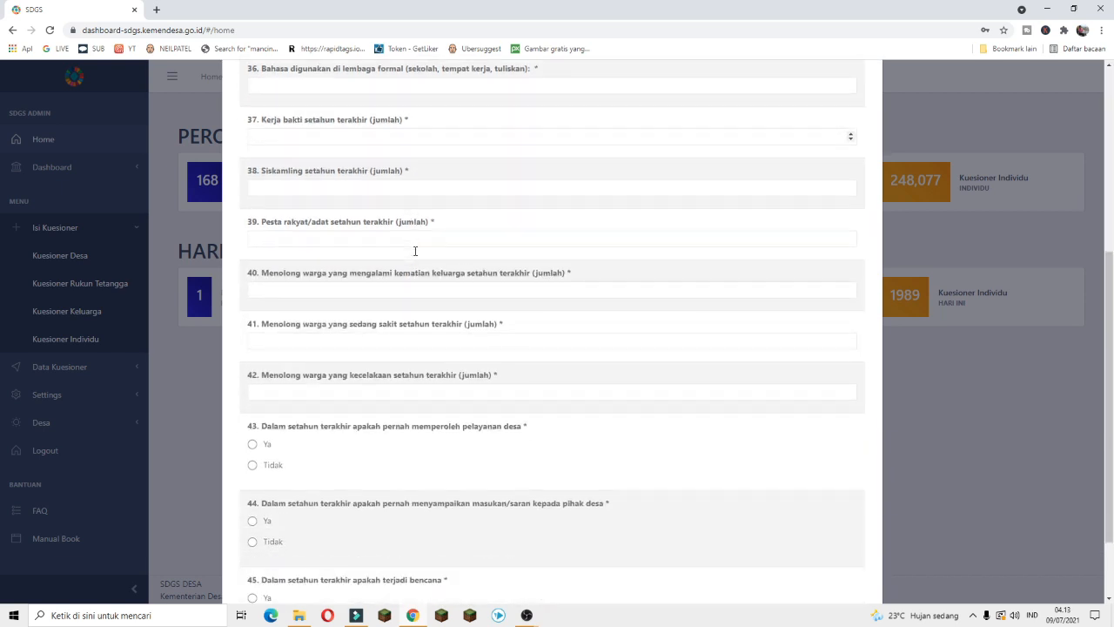
scroll(410, 251, "up", 4)
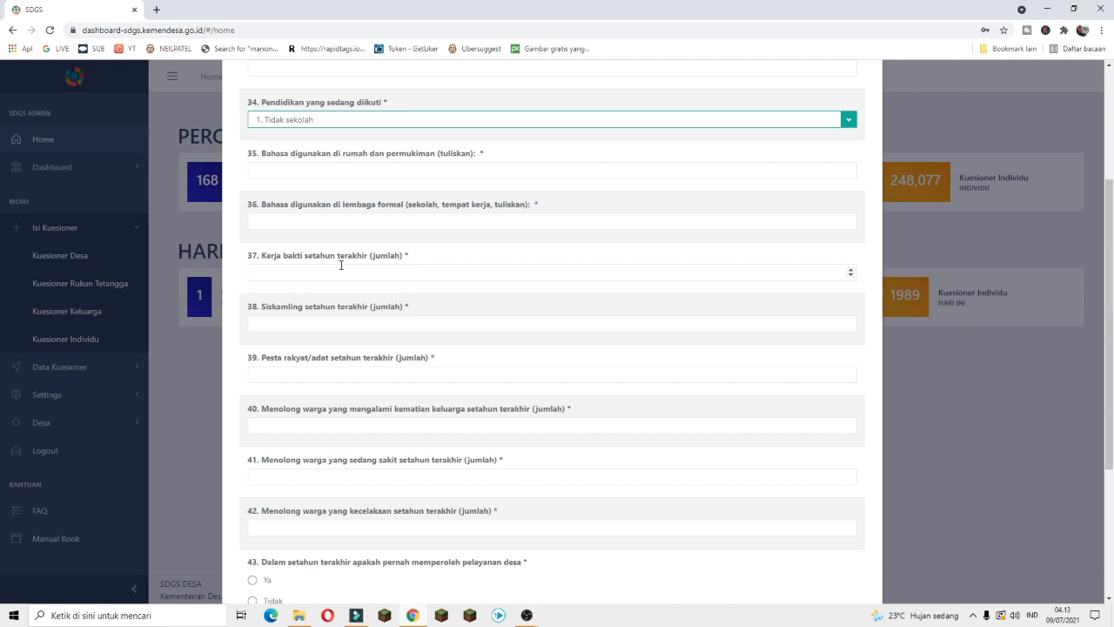
scroll(341, 265, "down", 1)
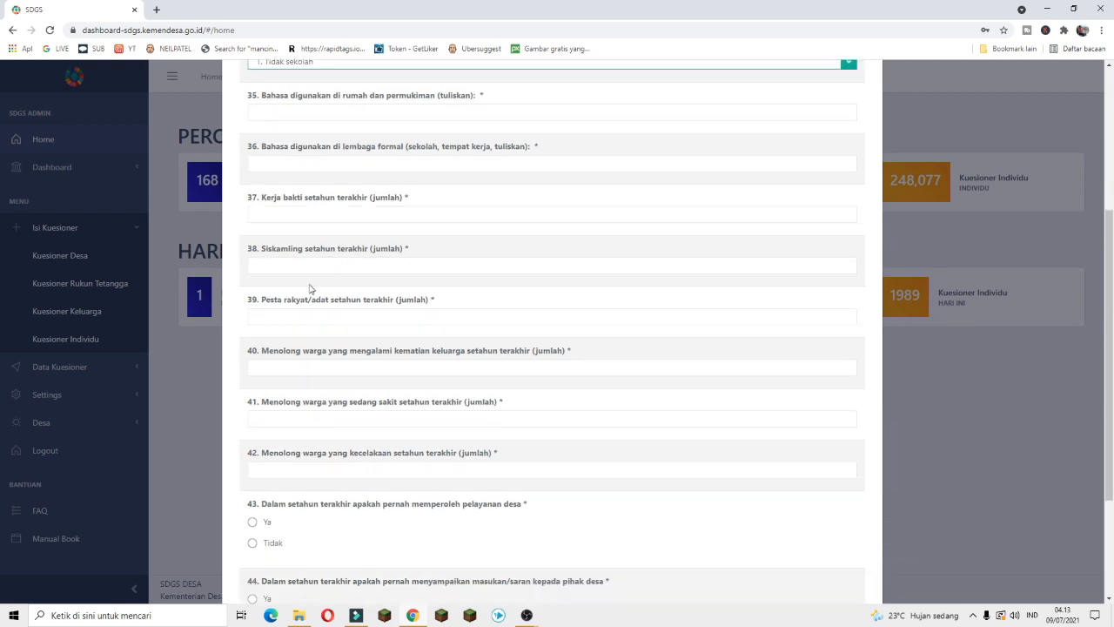
scroll(312, 290, "down", 1)
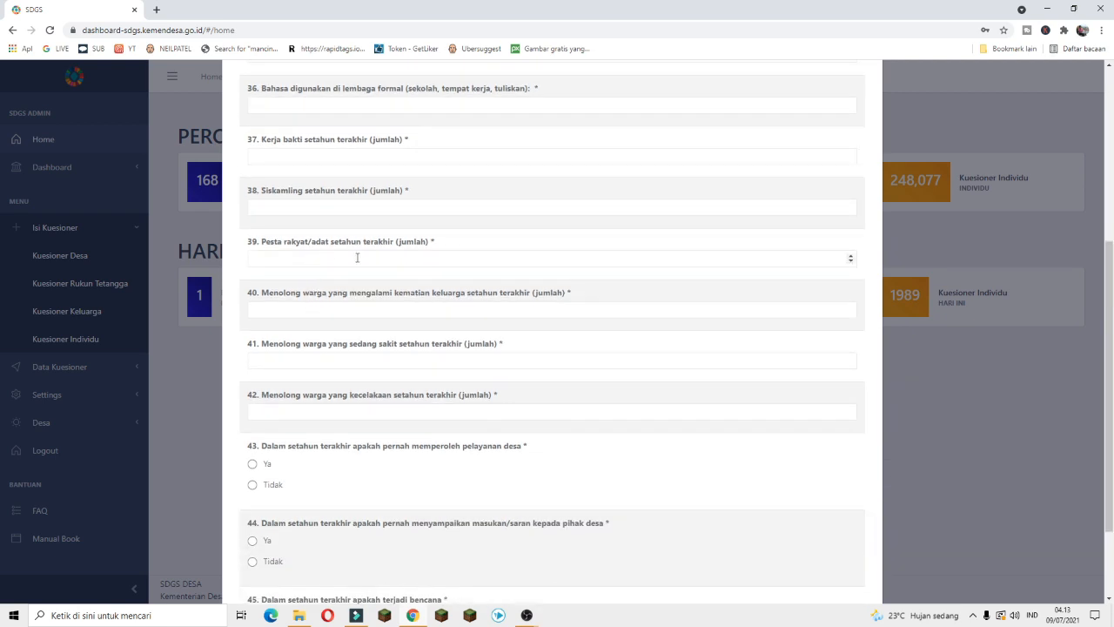
scroll(318, 271, "down", 1)
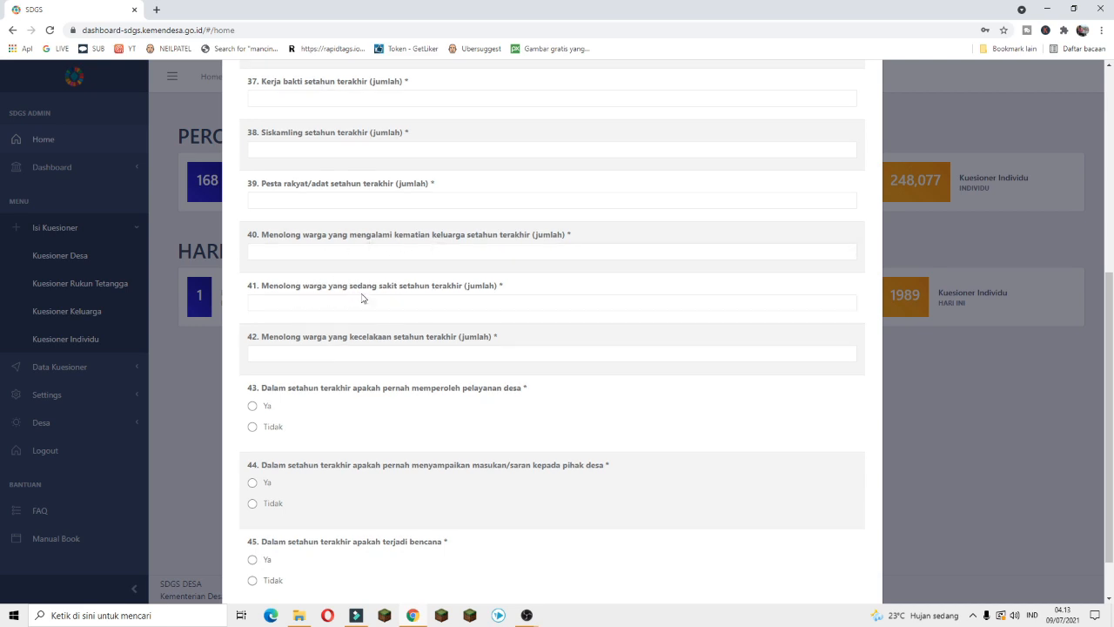
scroll(303, 301, "down", 1)
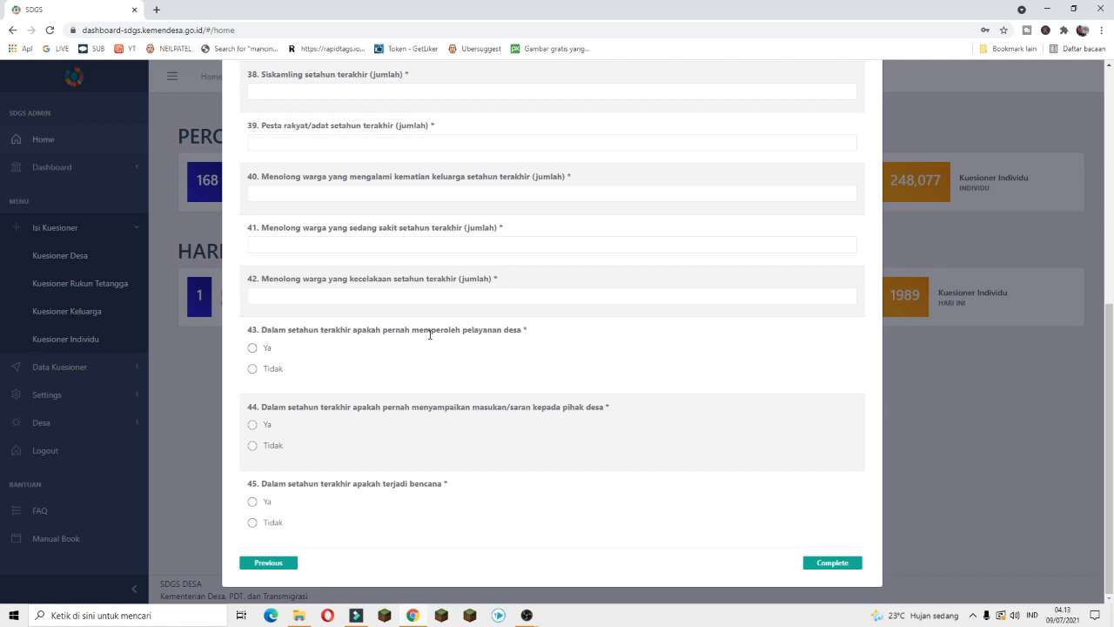
Answer Ya for receiving village services, Baik for their quality and Ya for having given suggestions to the village
left_click(254, 349)
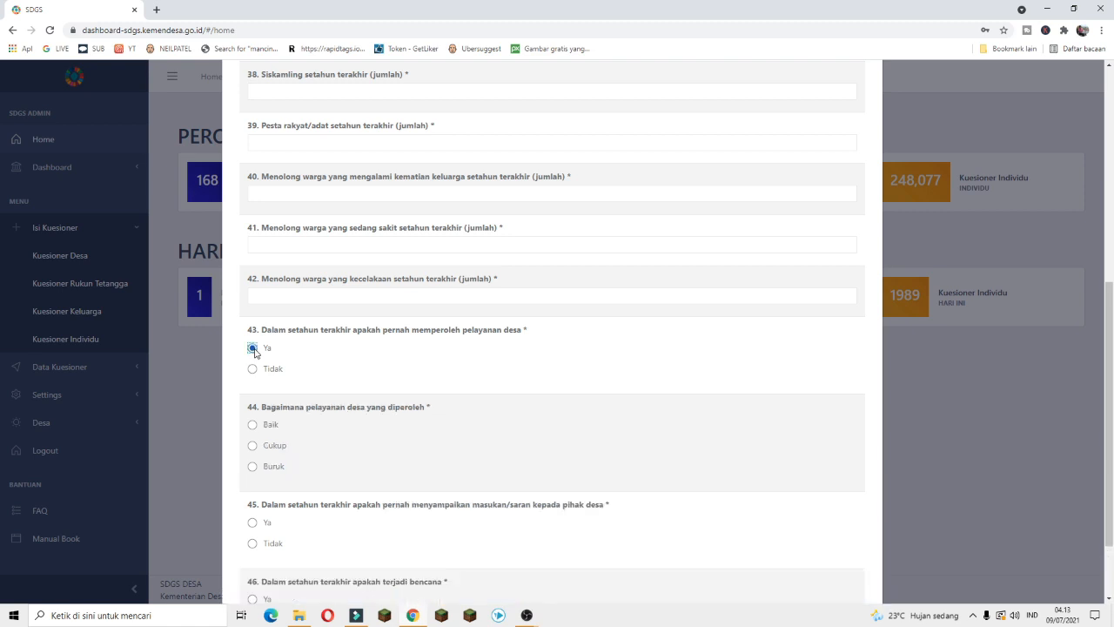
scroll(344, 410, "down", 1)
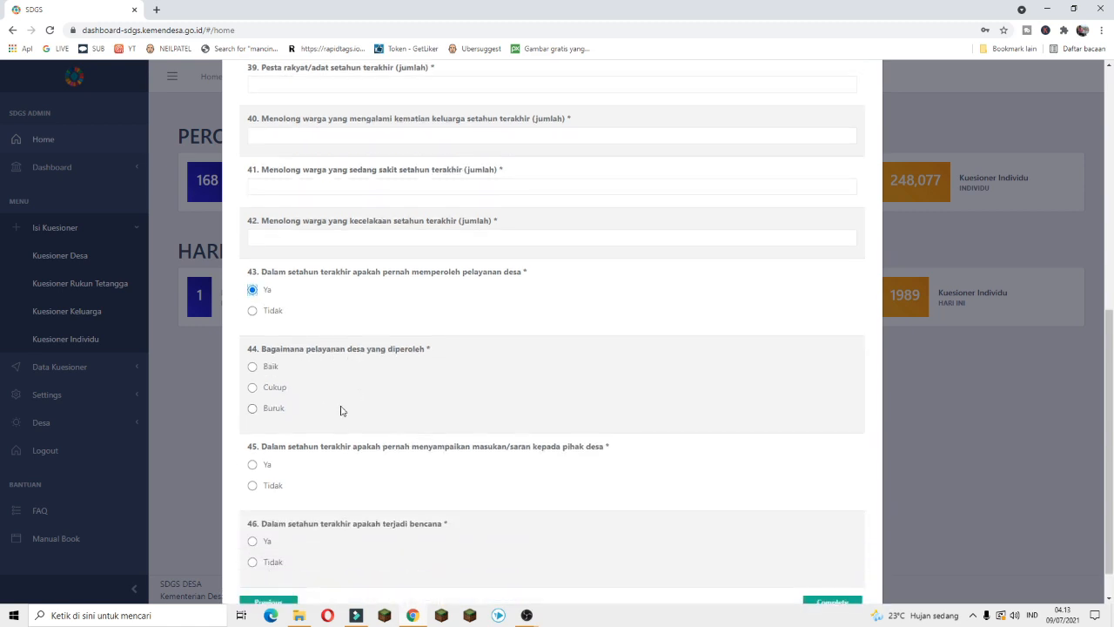
left_click(253, 367)
scroll(355, 392, "down", 1)
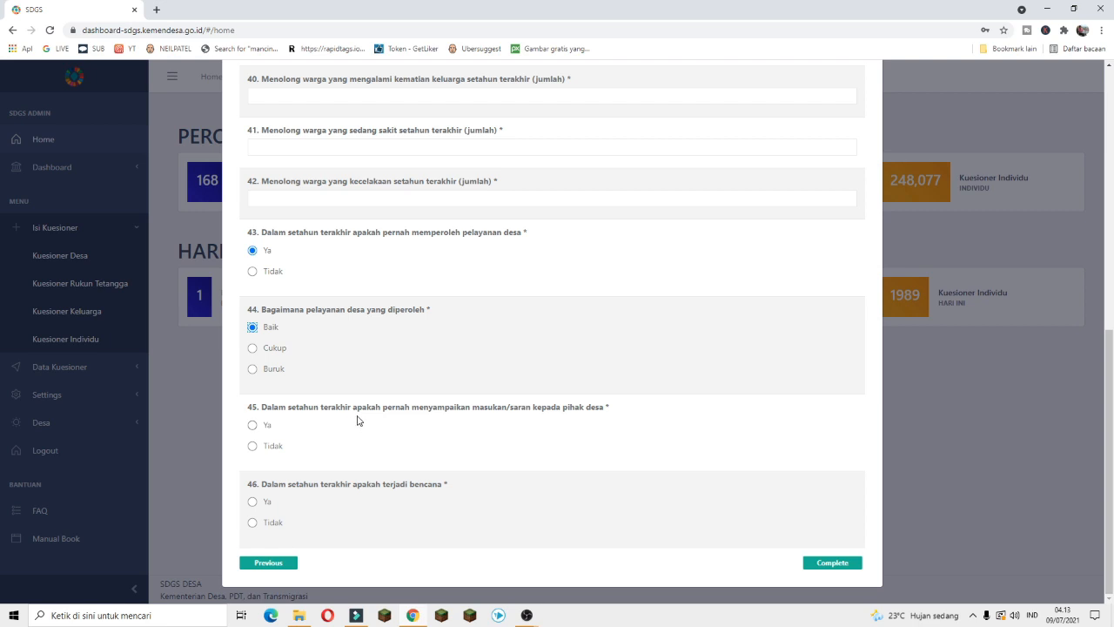
left_click(253, 426)
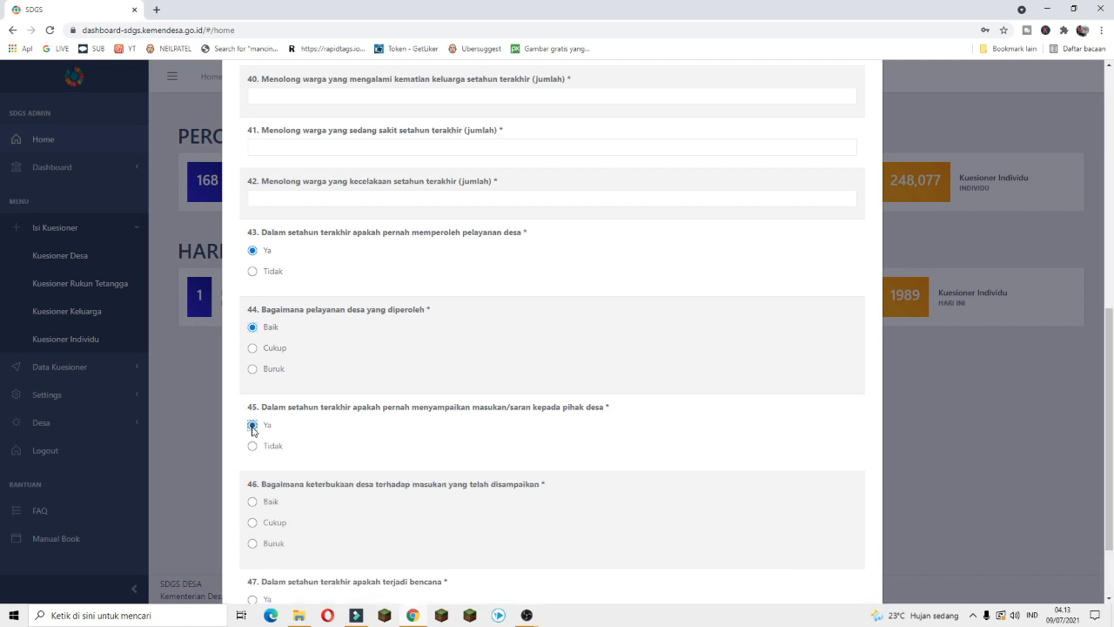
scroll(306, 455, "down", 1)
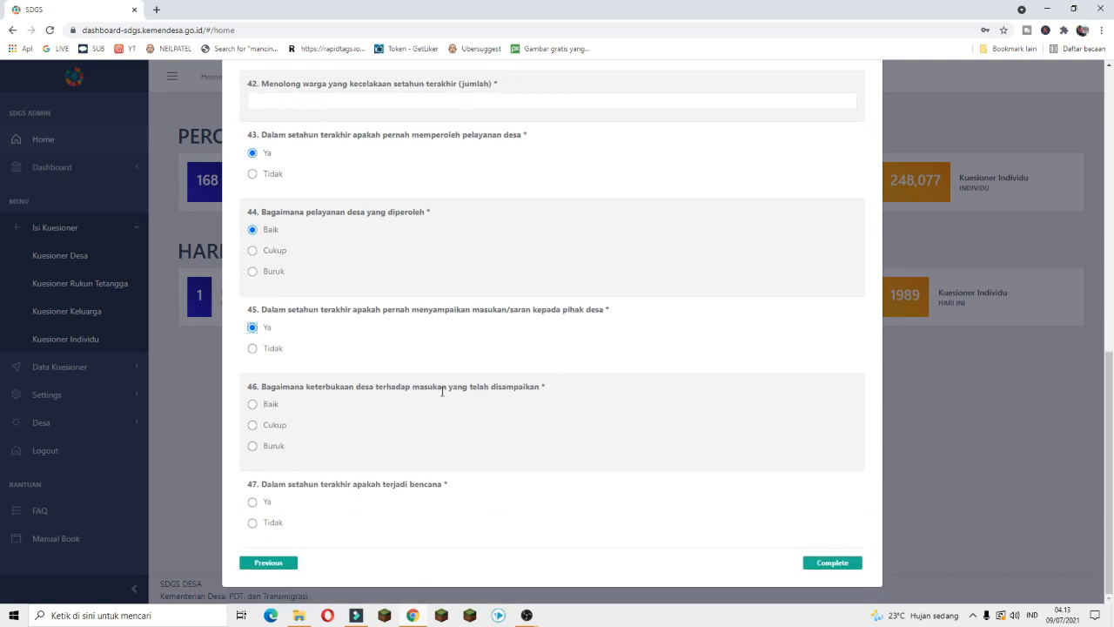
Answer Baik for the village's openness to suggestions and Ya for disaster occurrence, personal impact, basic needs received and psychosocial support
left_click(253, 406)
left_click(289, 500)
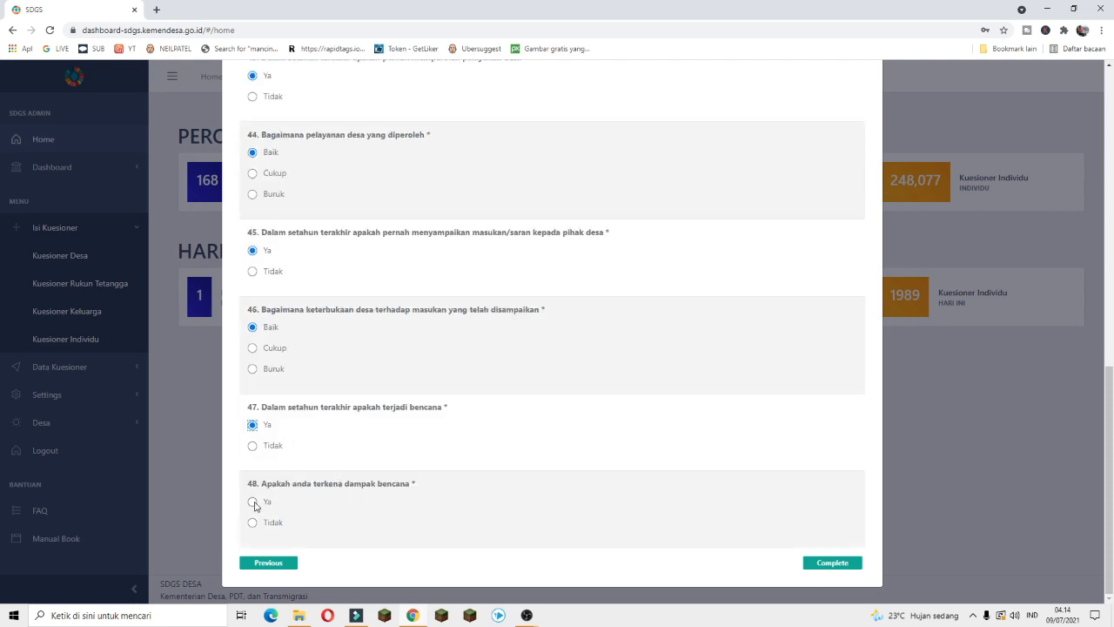
left_click(254, 502)
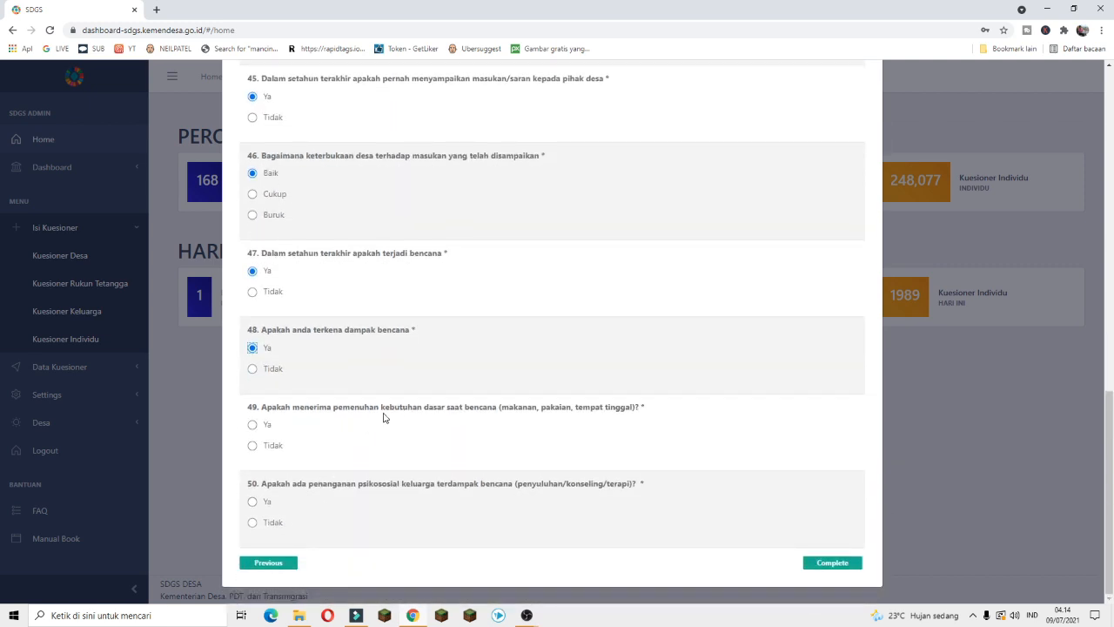
left_click(252, 425)
left_click(252, 502)
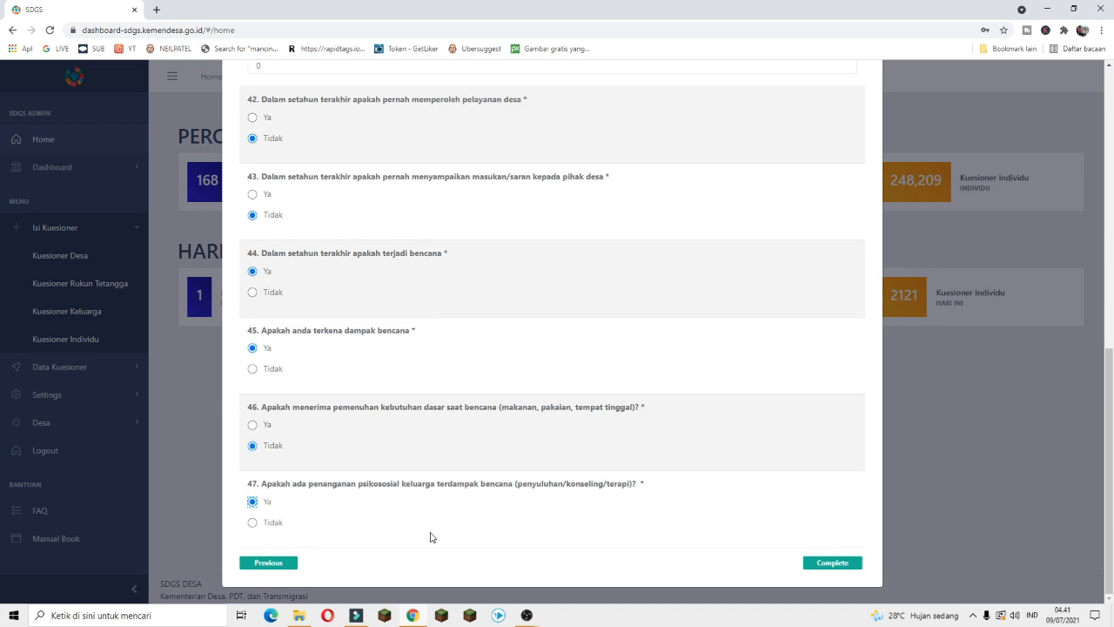
Review the completed answers across the Pendidikan section and go back to the preceding questionnaire section
scroll(430, 535, "up", 5)
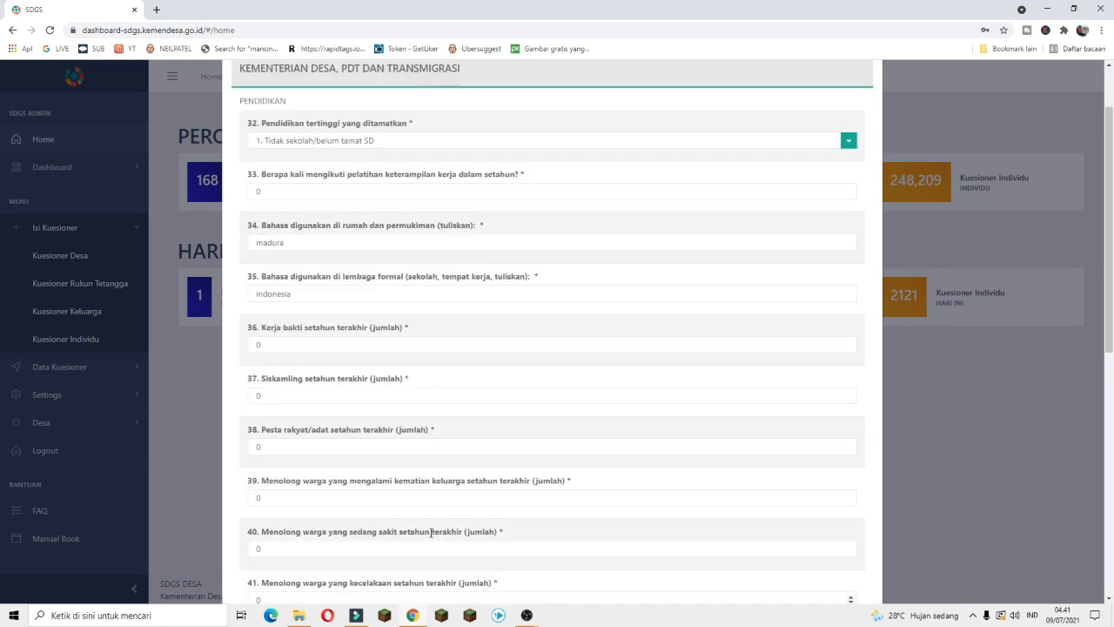
scroll(430, 532, "down", 5)
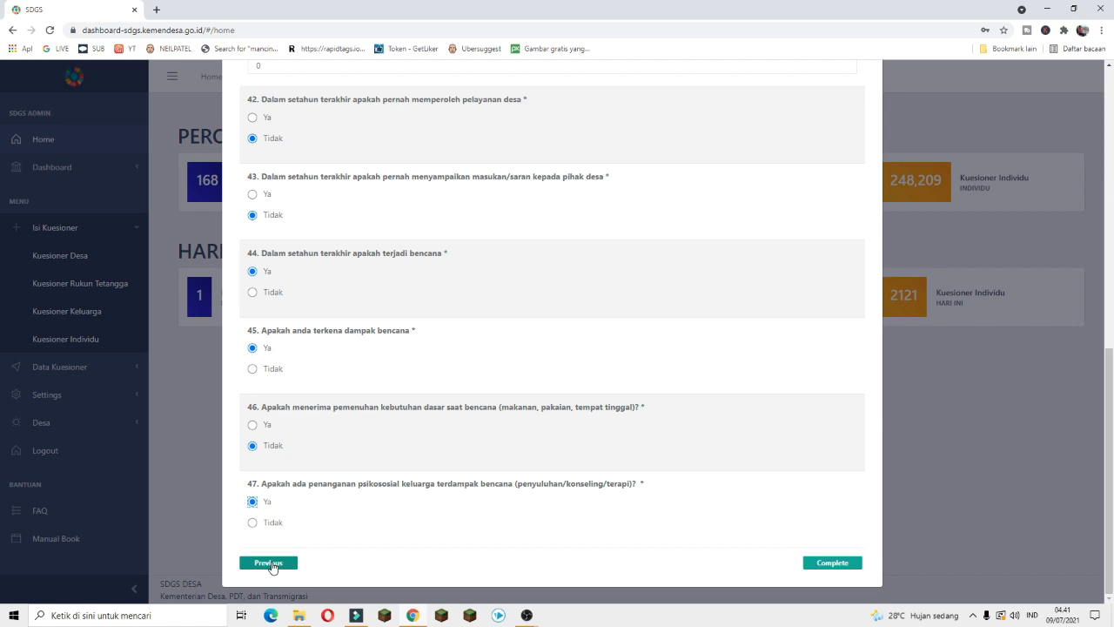
left_click(271, 562)
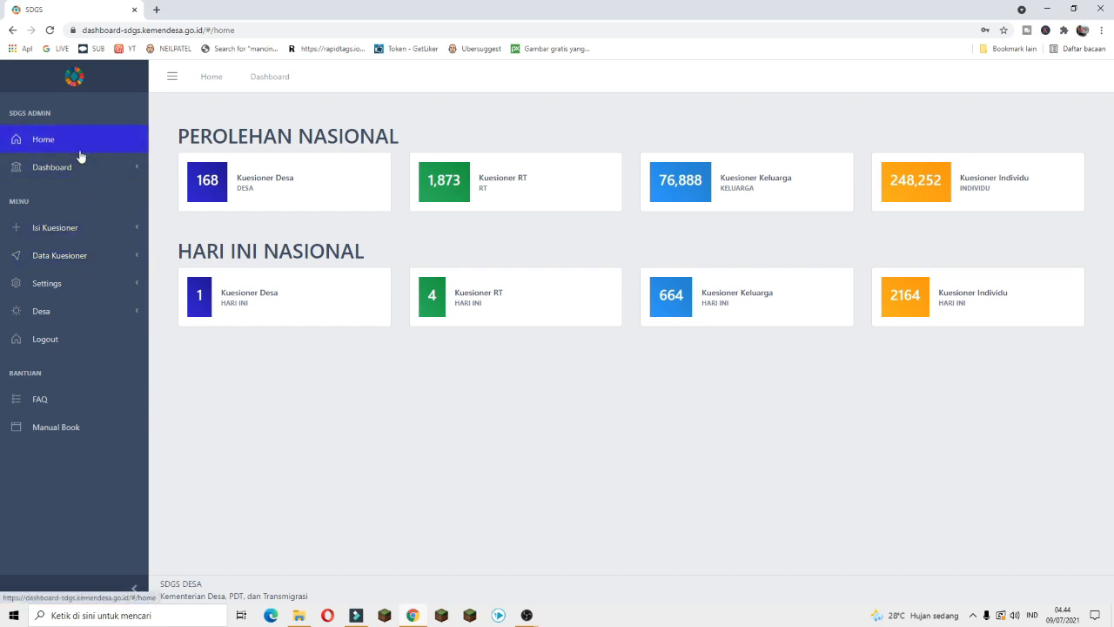
Open the Capaian Enumerator report to check the enumerators' questionnaire achievements
left_click(106, 175)
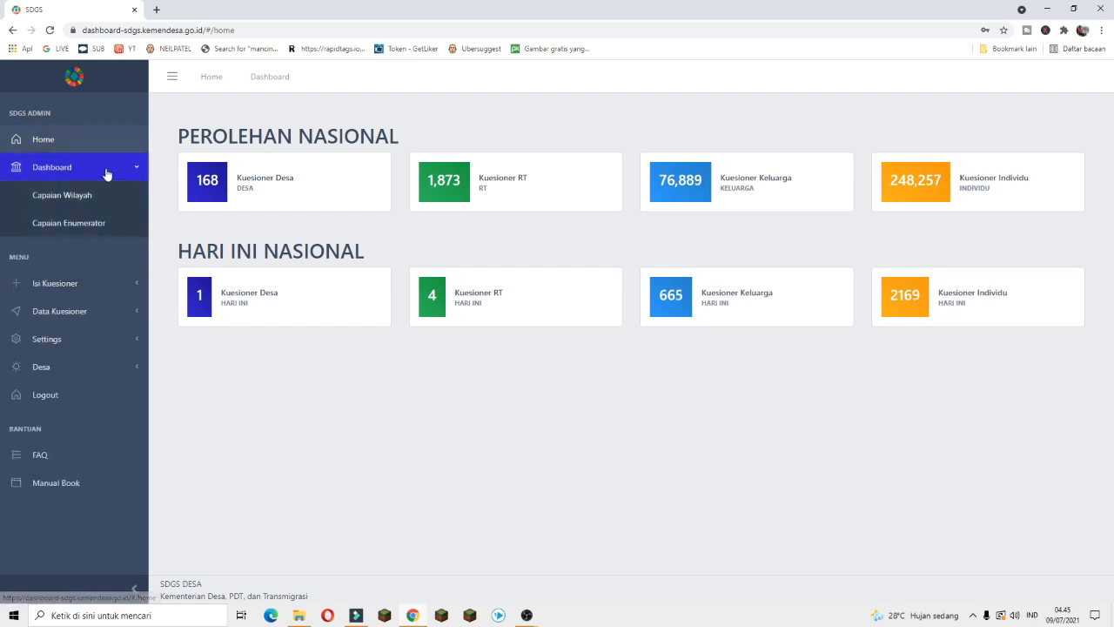
left_click(94, 225)
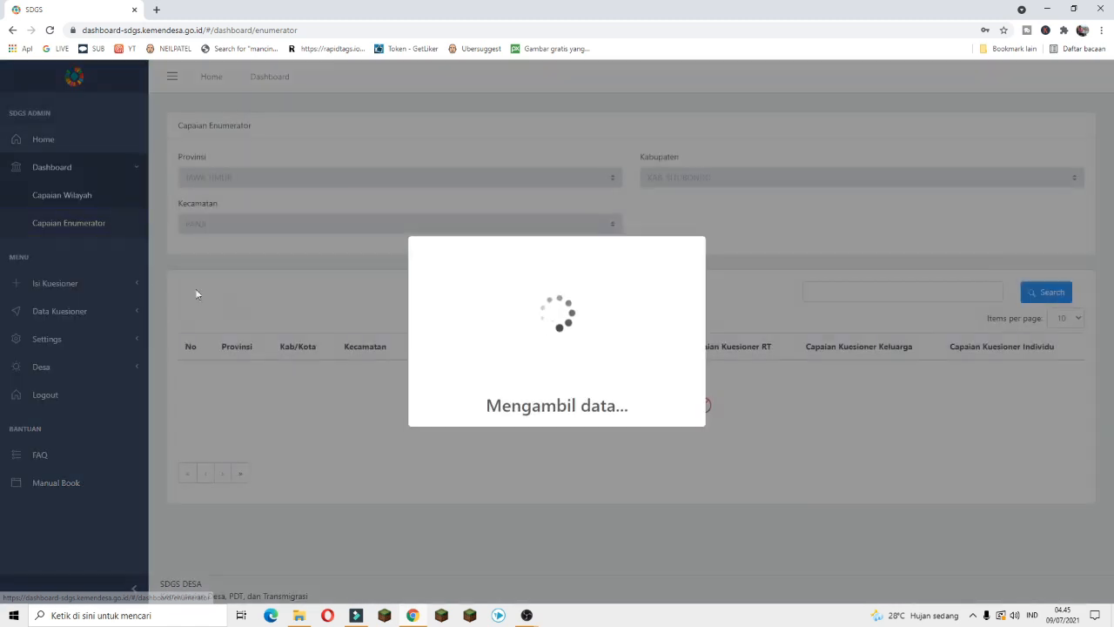